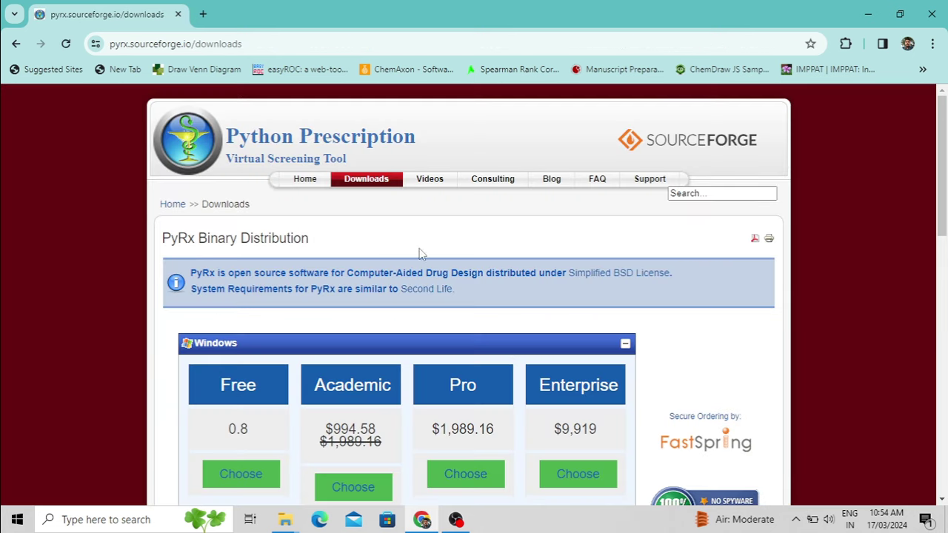
Download the free Windows version 0.8 of PyRx from its SourceForge project page
scroll(523, 229, down, 2)
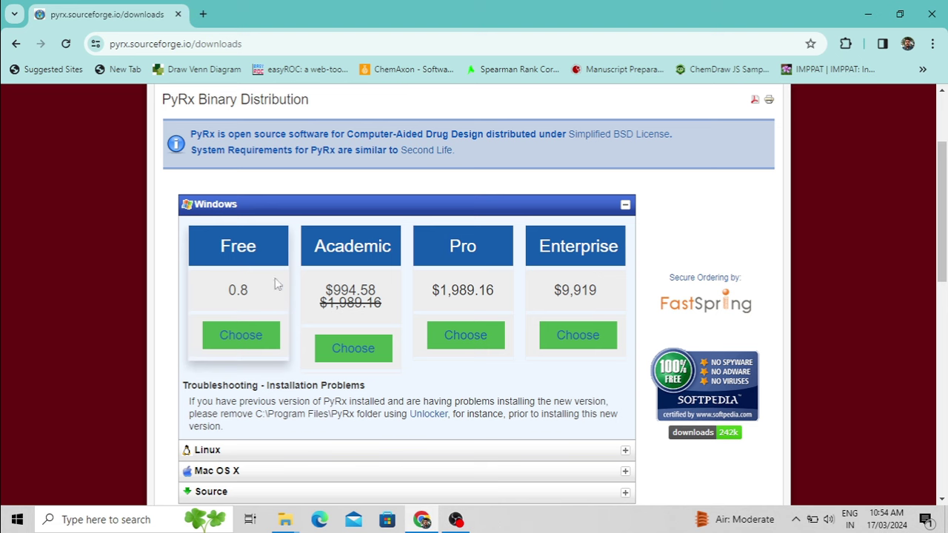
click(241, 337)
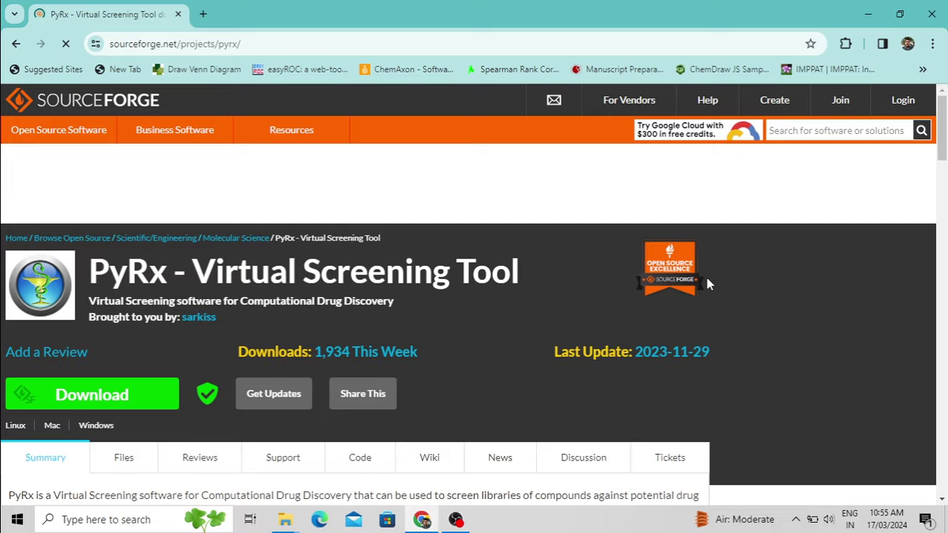
scroll(708, 283, down, 2)
scroll(648, 289, up, 2)
click(95, 398)
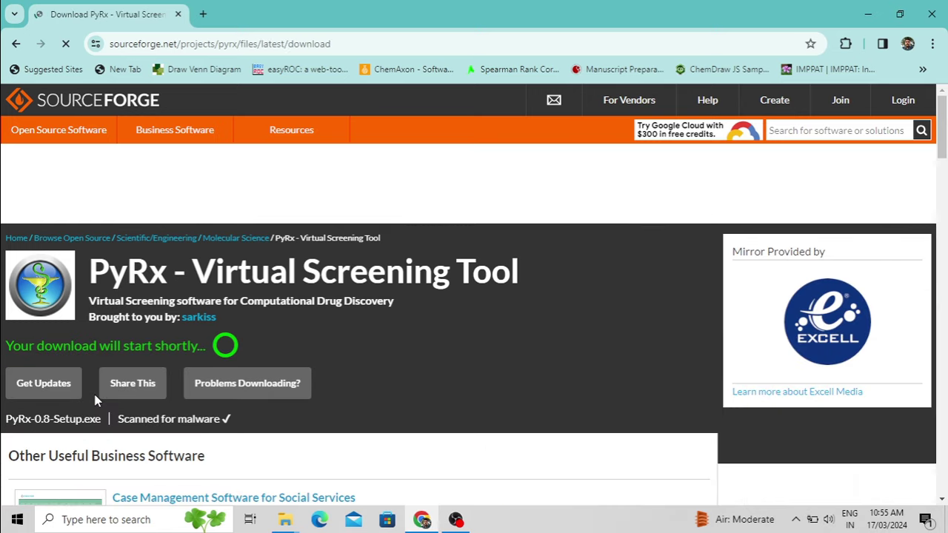
scroll(95, 396, down, 1)
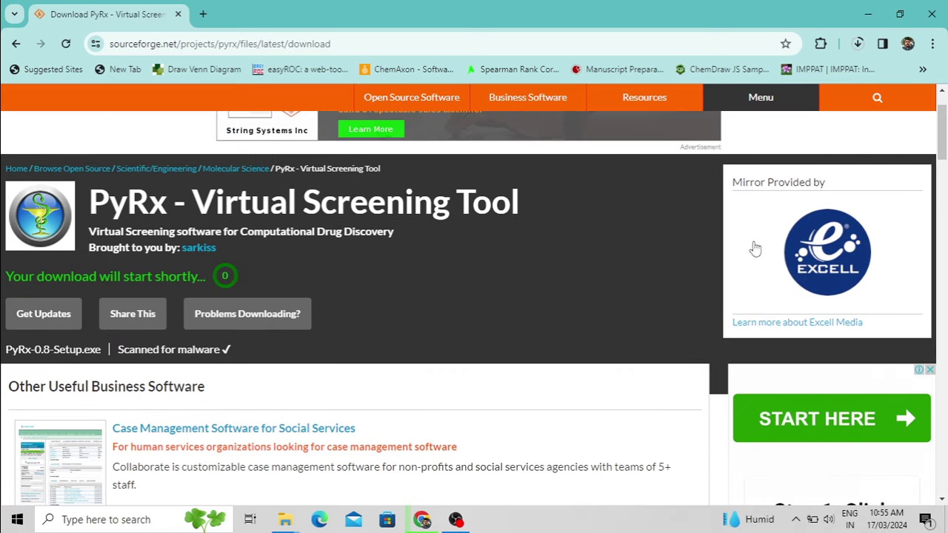
scroll(601, 296, up, 1)
key(alt+Left)
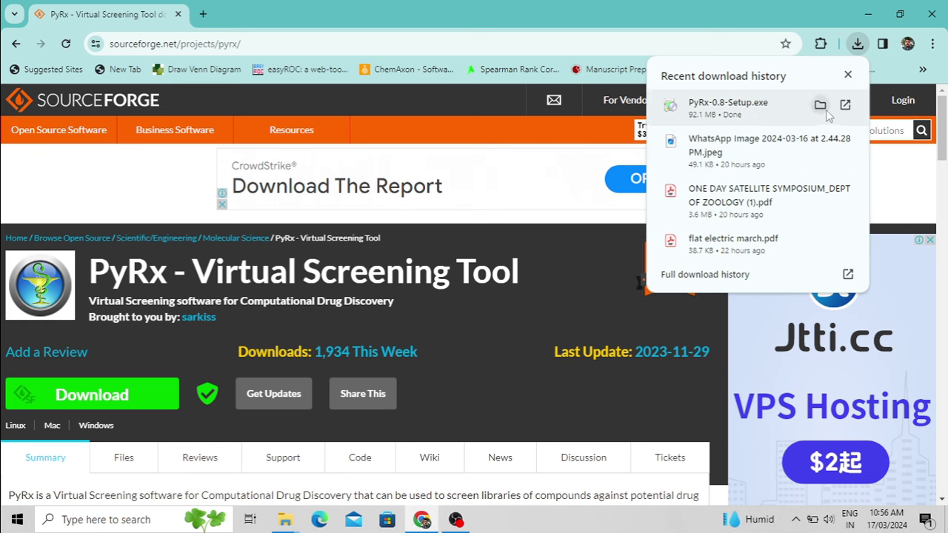
Launch the downloaded PyRx-0.8-Setup installer from the Downloads folder and minimize the open Videos folder window
click(823, 107)
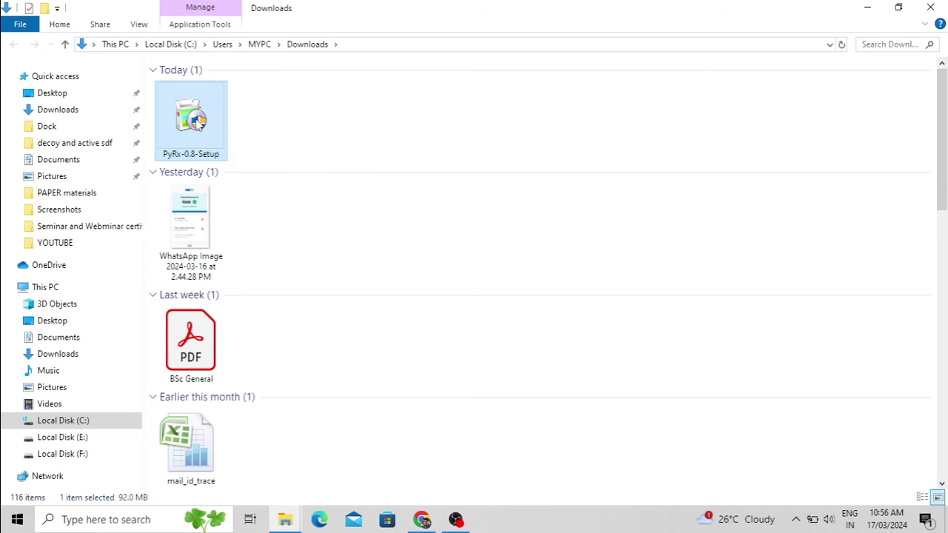
double_click(199, 123)
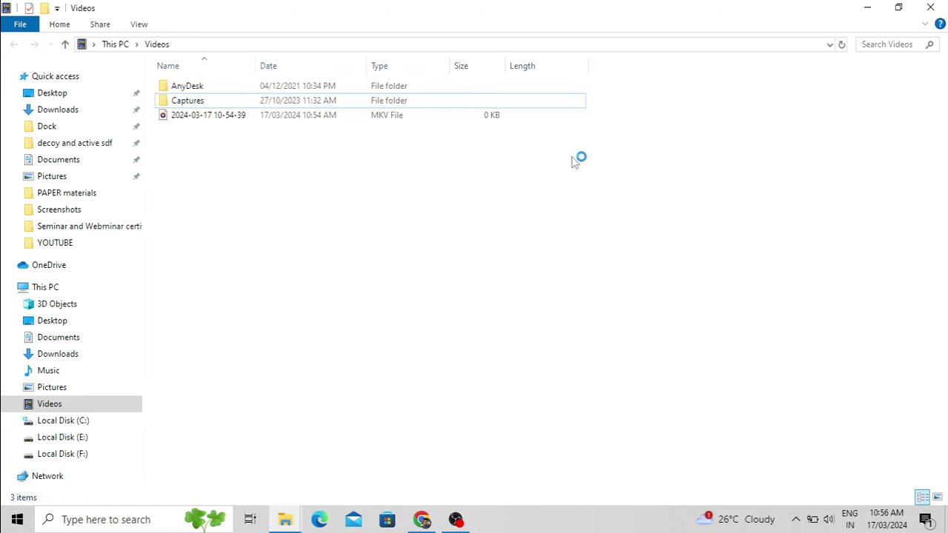
click(868, 7)
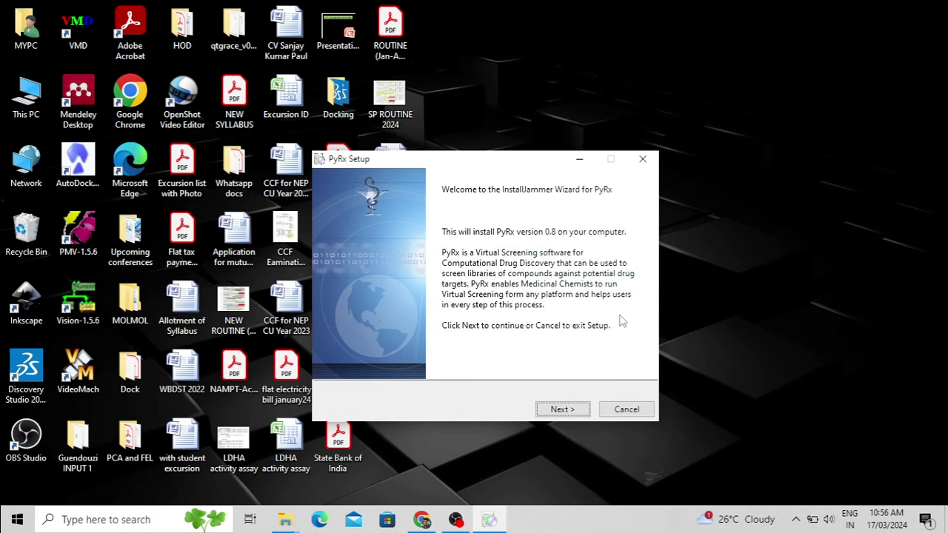
Install PyRx in C:\Program Files (x86)\PyRx with the launch and desktop shortcut options enabled, and open it from the desktop
click(562, 410)
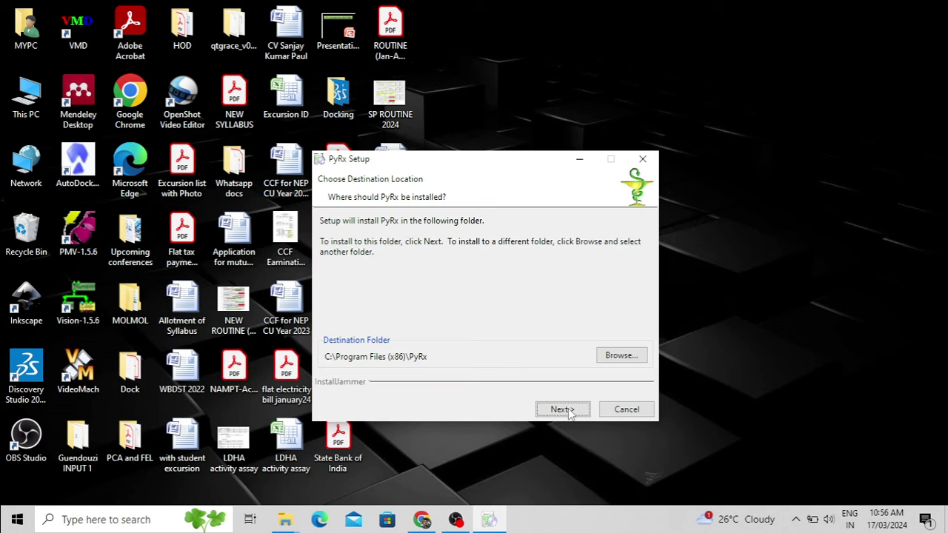
click(563, 410)
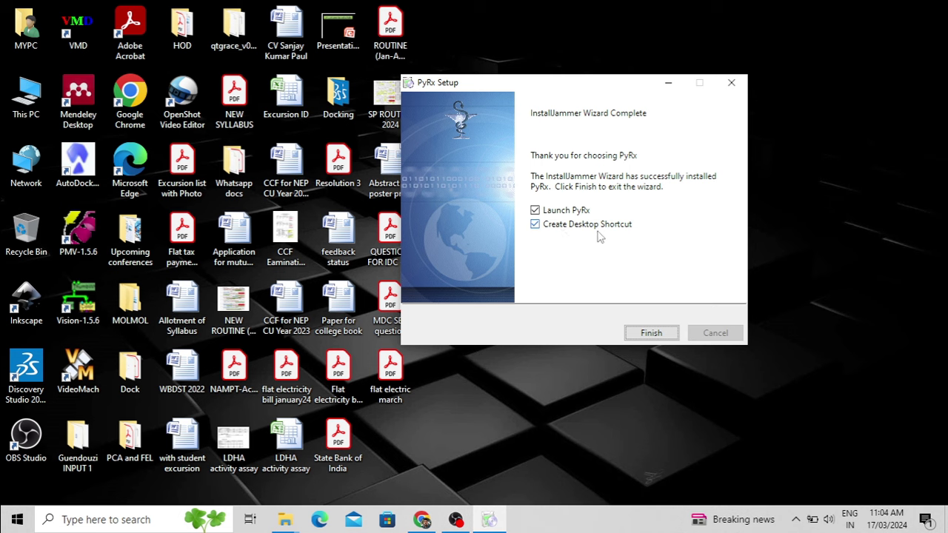
click(652, 334)
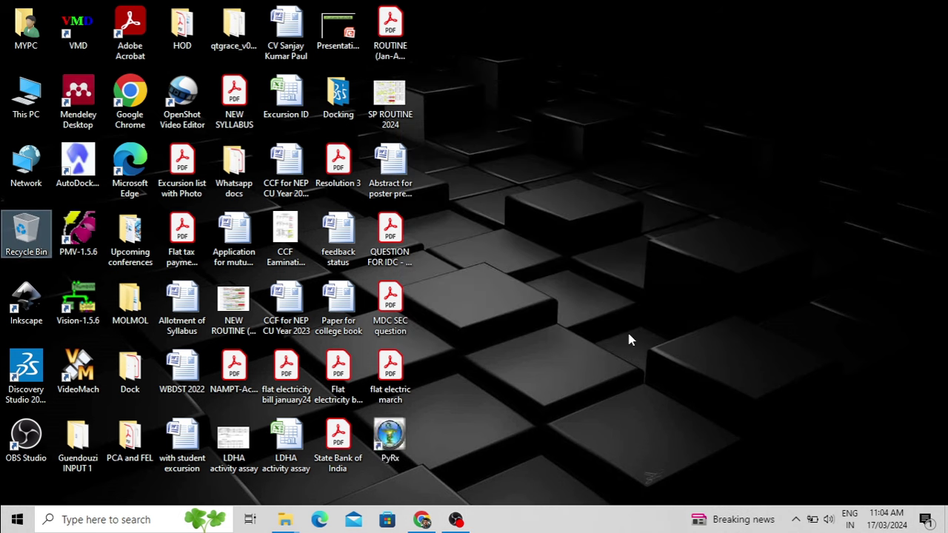
double_click(398, 441)
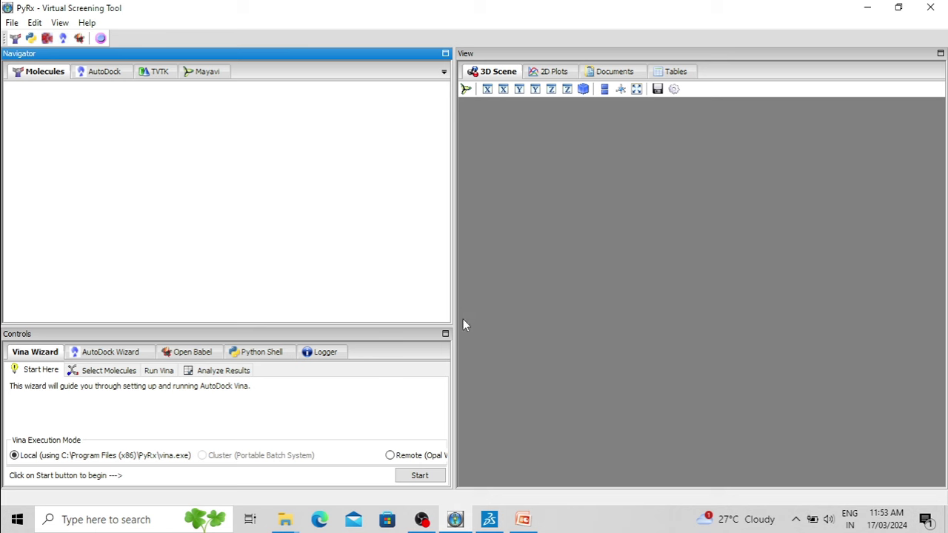
Switch to Discovery Studio Visualizer and examine the 4wj9 protein structure from several angles
click(489, 519)
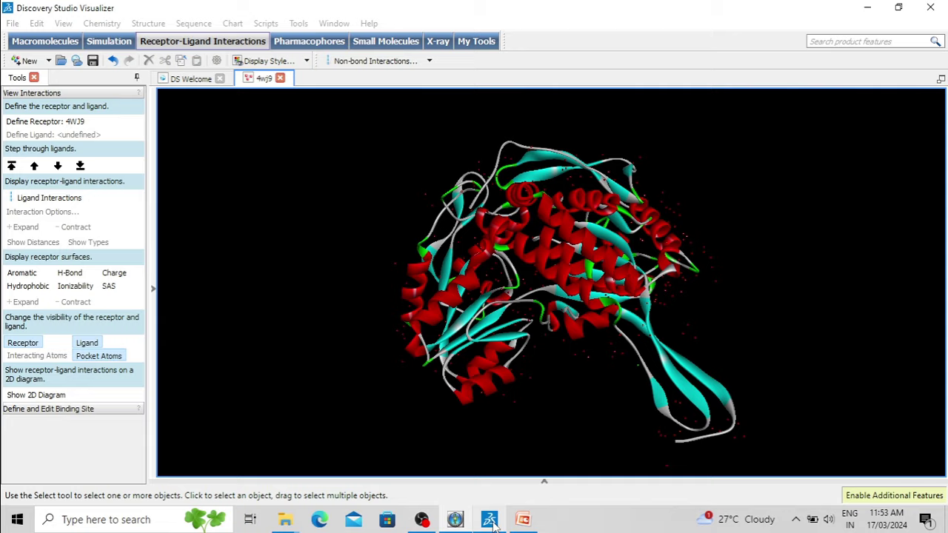
drag(249, 184, 597, 280)
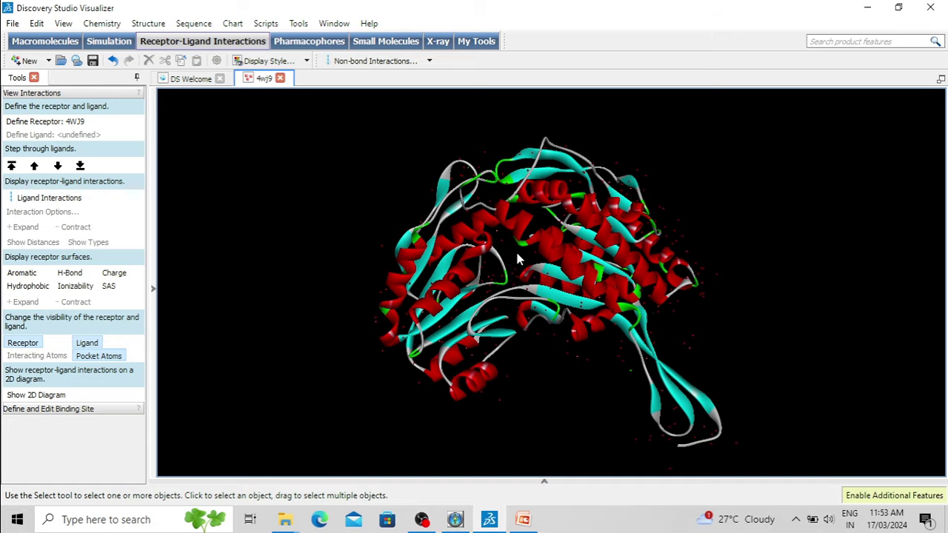
mouse_move(520, 260)
mouse_down()
mouse_move(656, 260)
mouse_move(406, 284)
mouse_move(474, 274)
mouse_move(518, 249)
mouse_move(518, 238)
mouse_move(527, 259)
mouse_up()
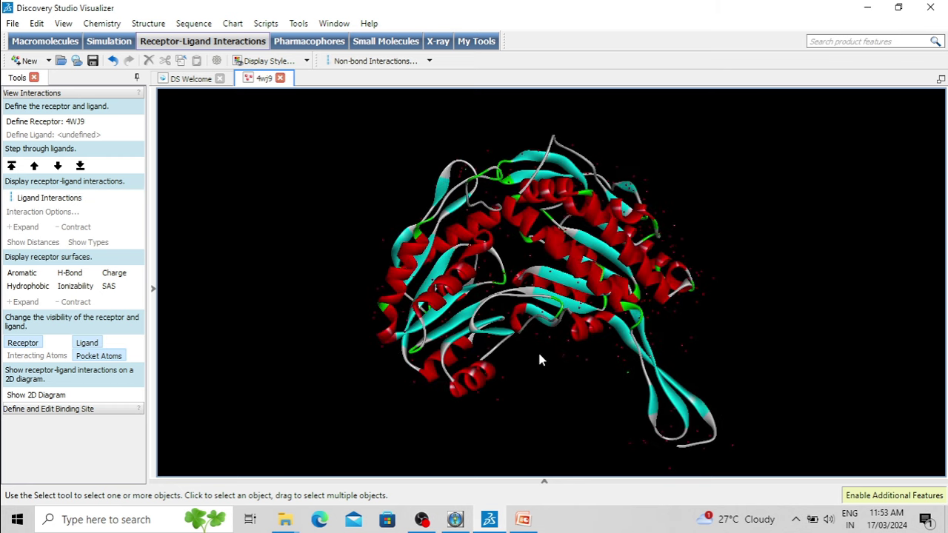
drag(540, 383, 557, 363)
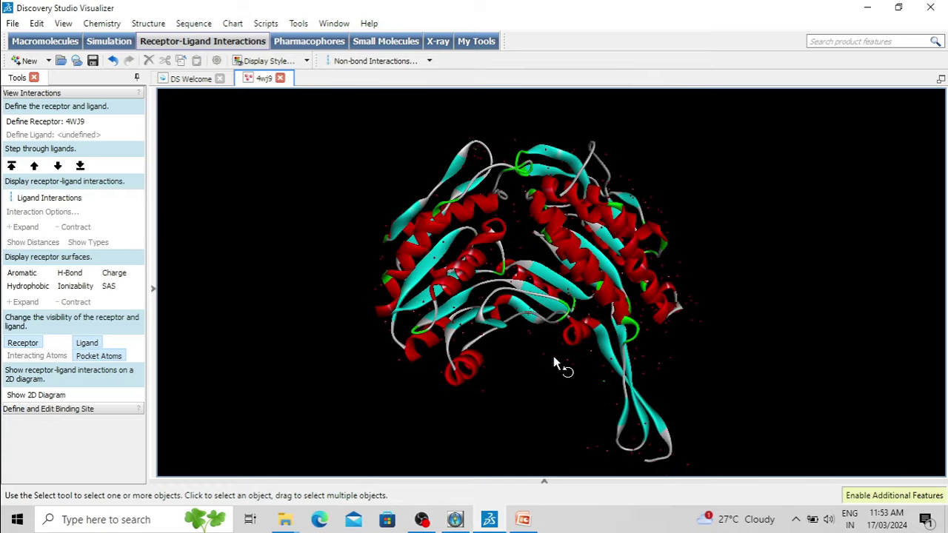
drag(725, 326, 450, 324)
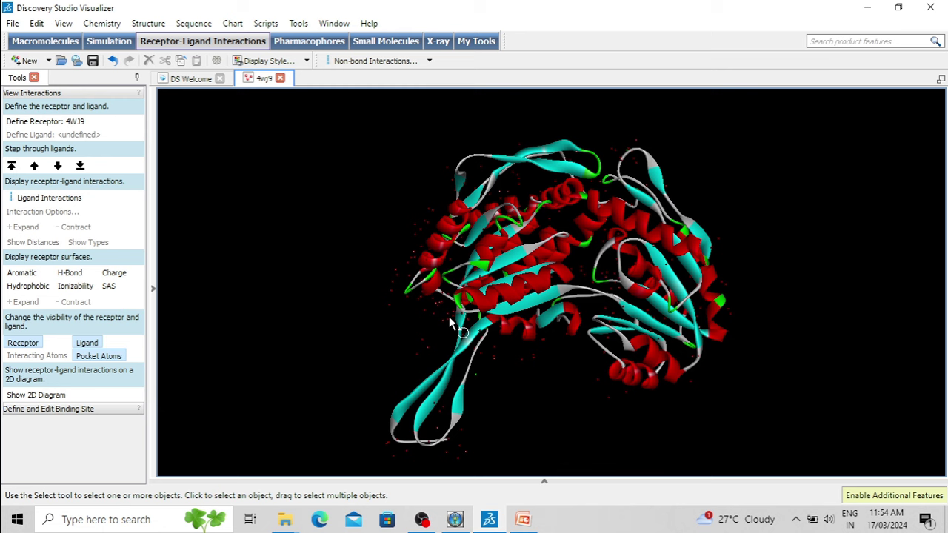
drag(363, 283, 598, 273)
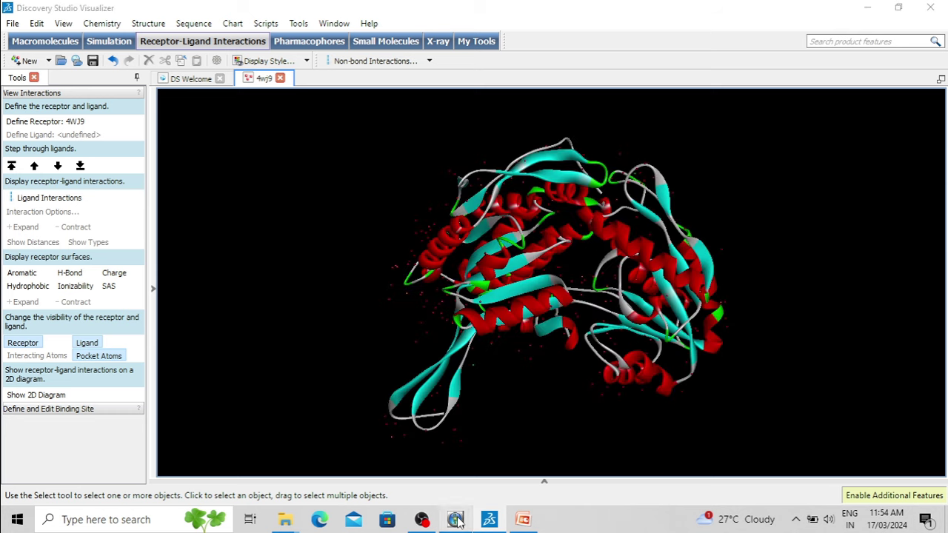
Switch back to PyRx and load the 4wj9 protein file from the INPUT folder on the Desktop
key(alt+Tab)
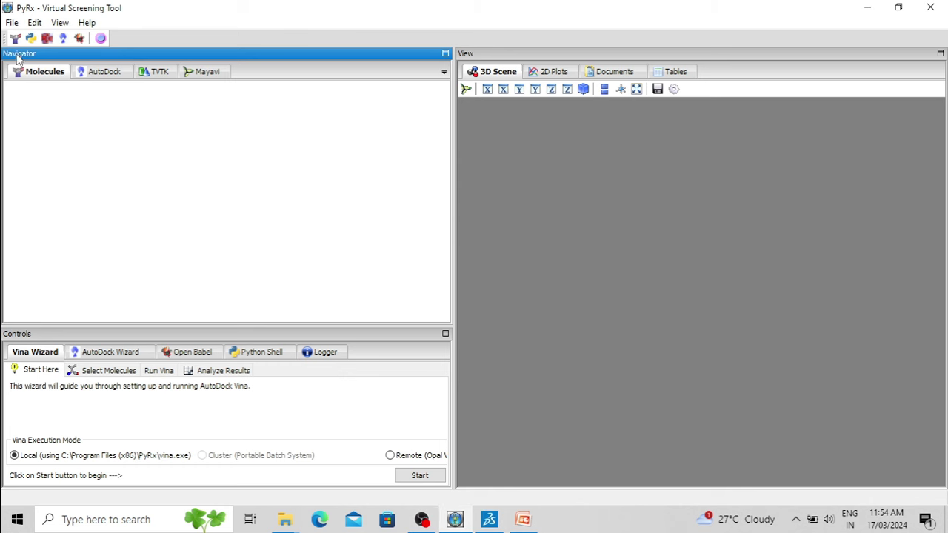
click(12, 23)
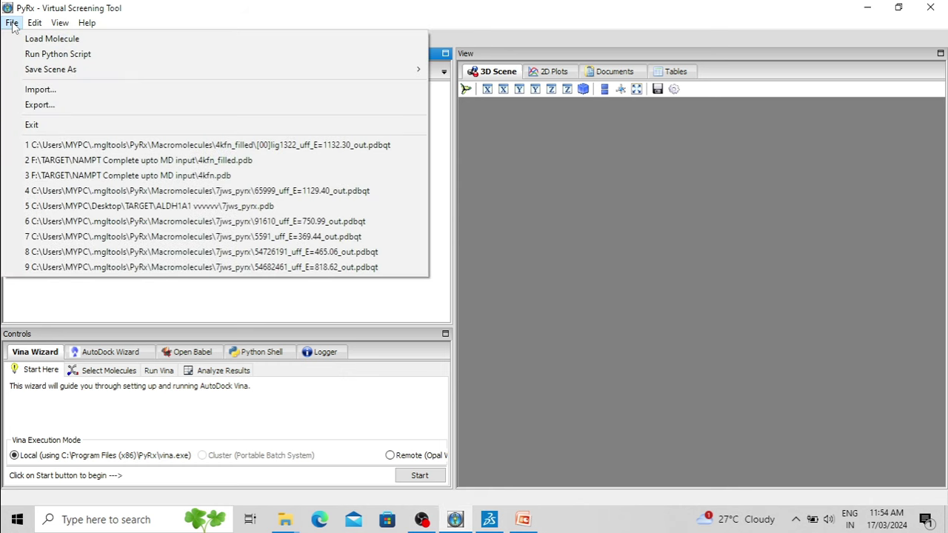
click(61, 41)
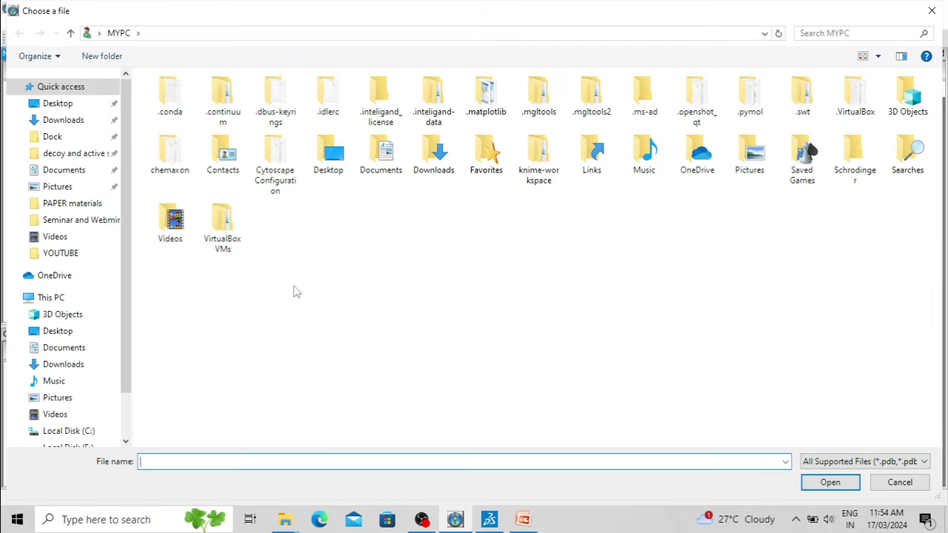
click(66, 106)
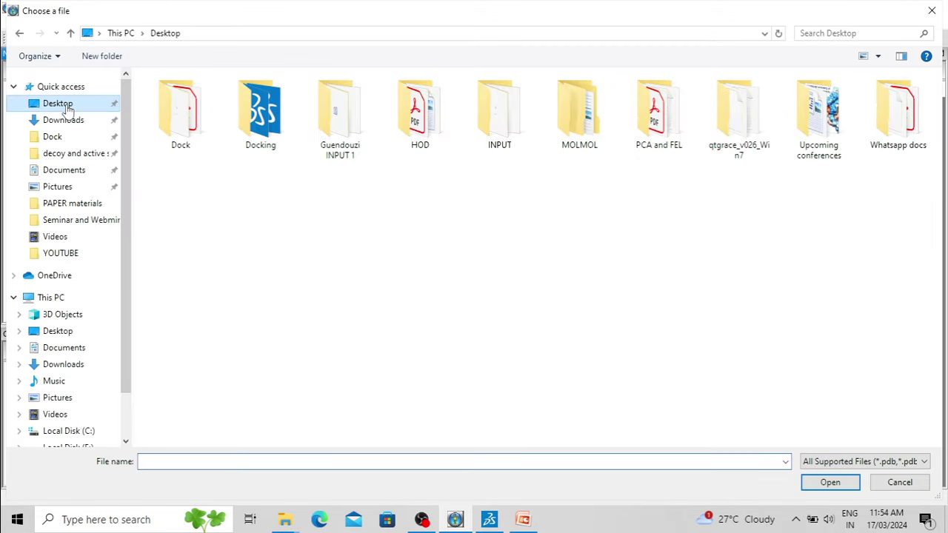
double_click(499, 120)
click(173, 101)
double_click(173, 100)
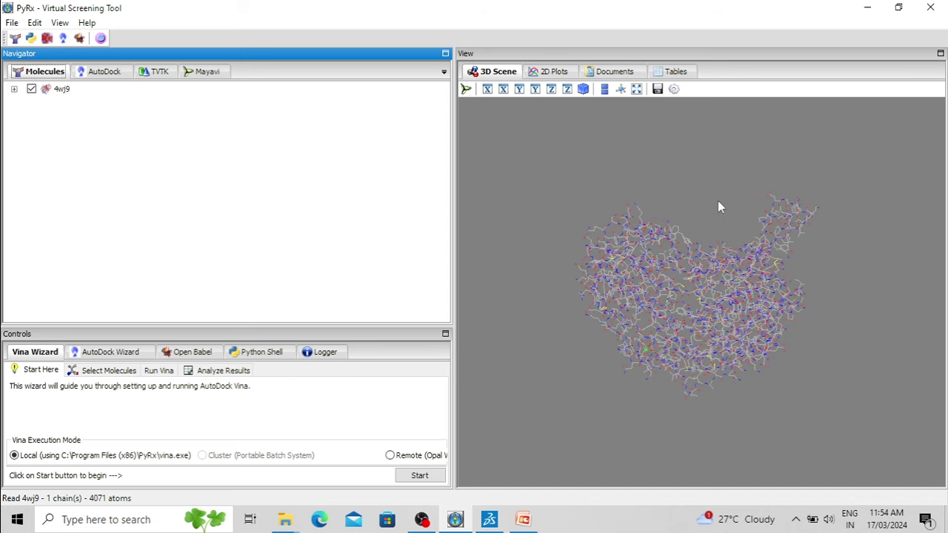
Make 4wj9 an AutoDock macromolecule, accepting conformation B for GLU84, TYR90, CYS126 and CYS370, and A for CYS302 and CYS303
drag(718, 207, 593, 193)
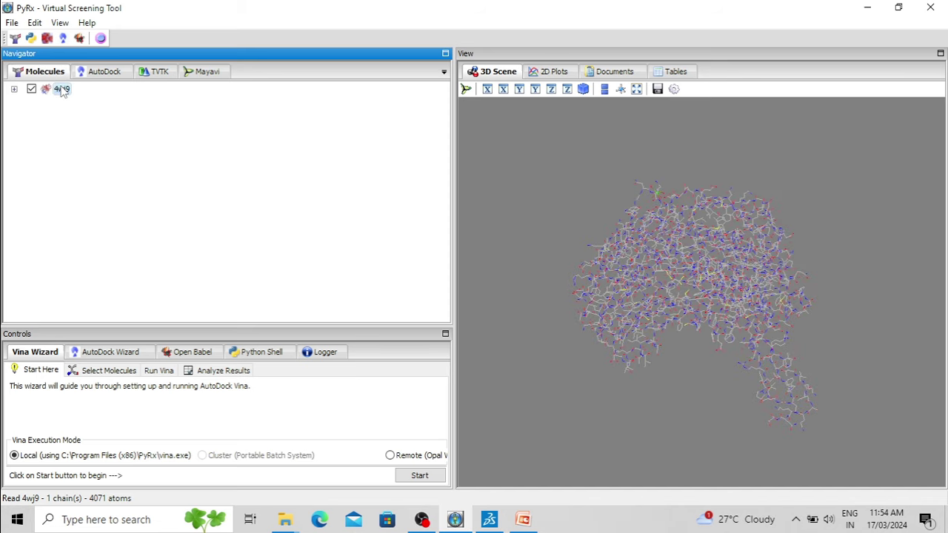
right_click(63, 90)
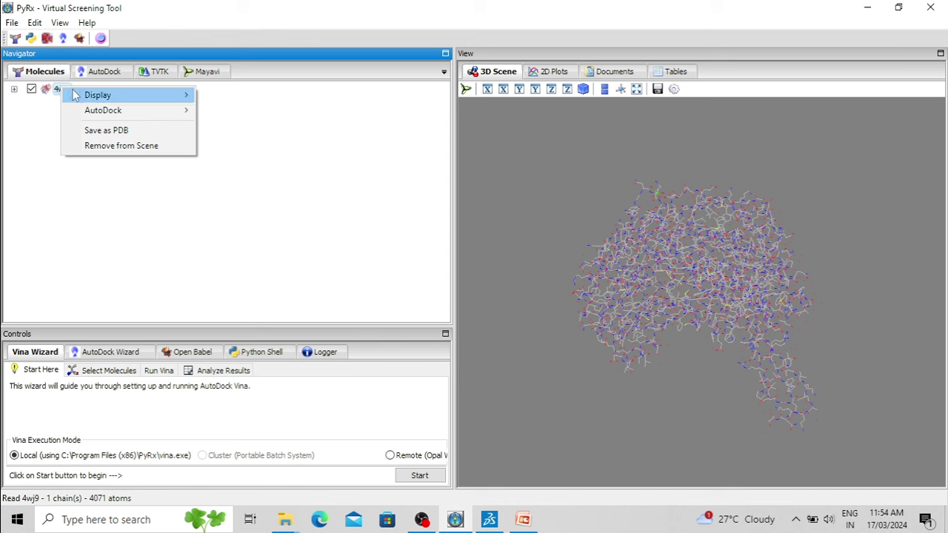
mouse_move(96, 94)
mouse_move(122, 111)
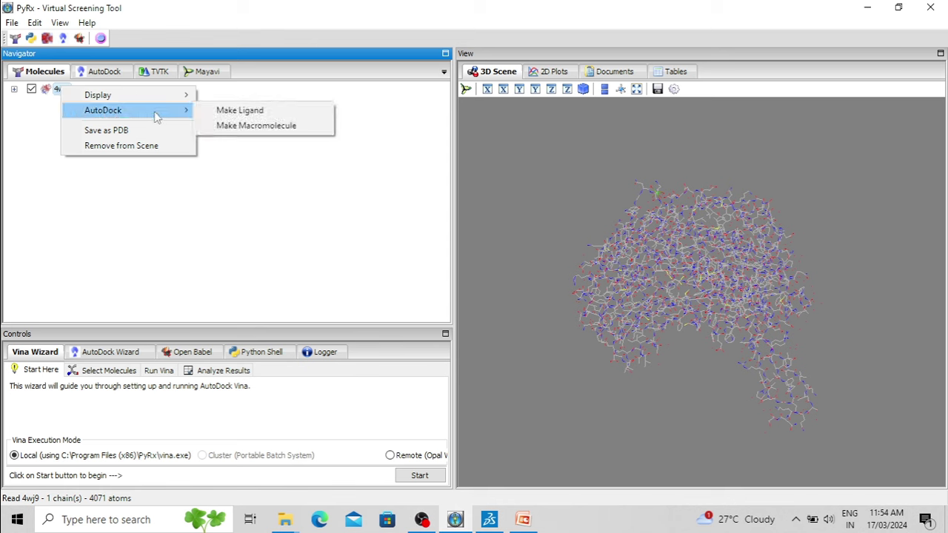
click(271, 128)
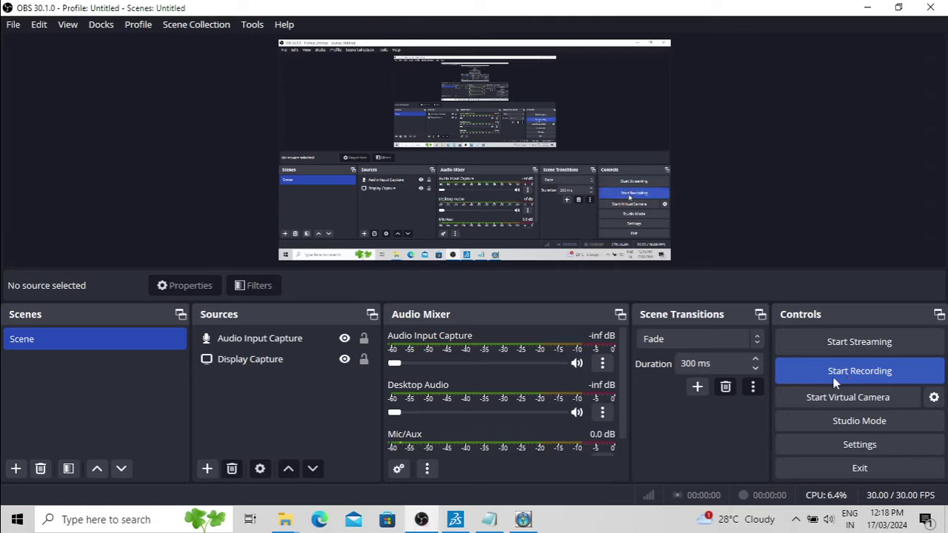
click(777, 360)
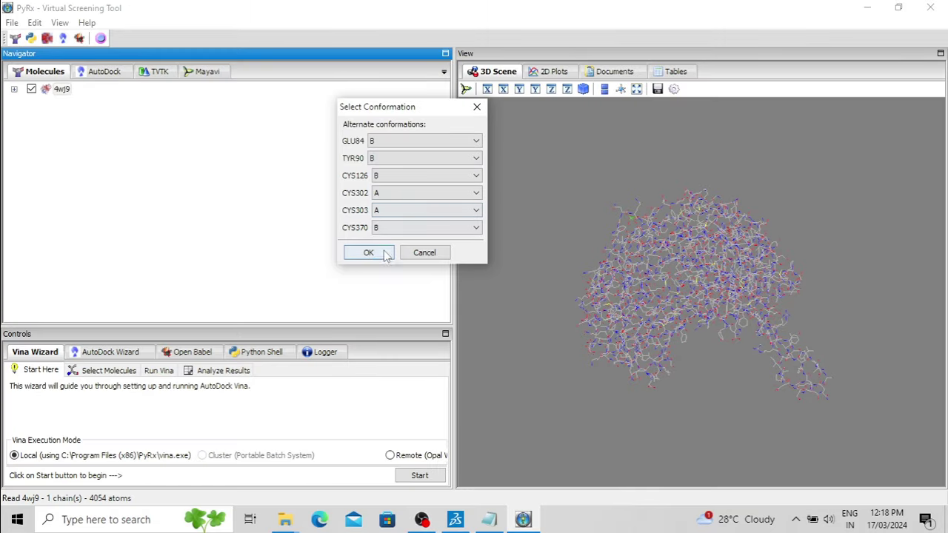
click(385, 253)
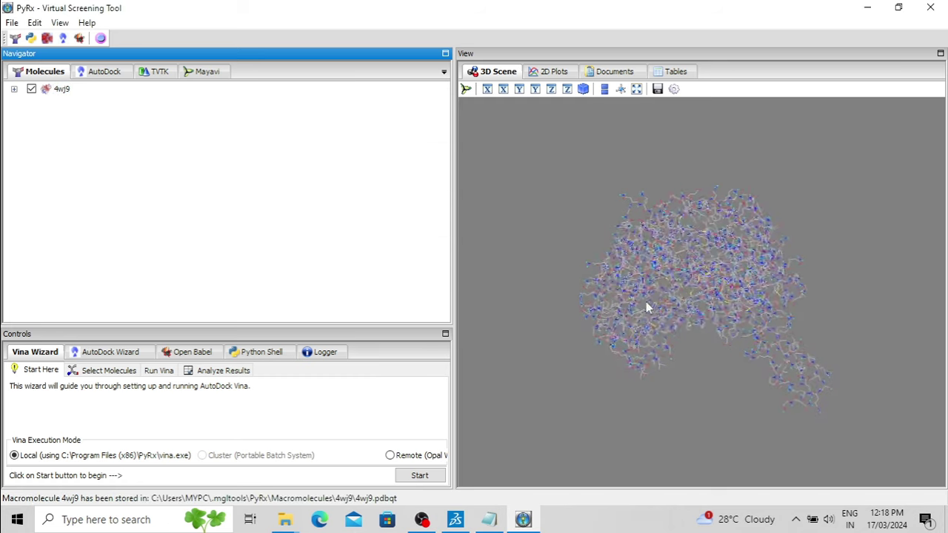
drag(723, 289, 785, 291)
scroll(674, 284, up, 2)
scroll(674, 283, down, 3)
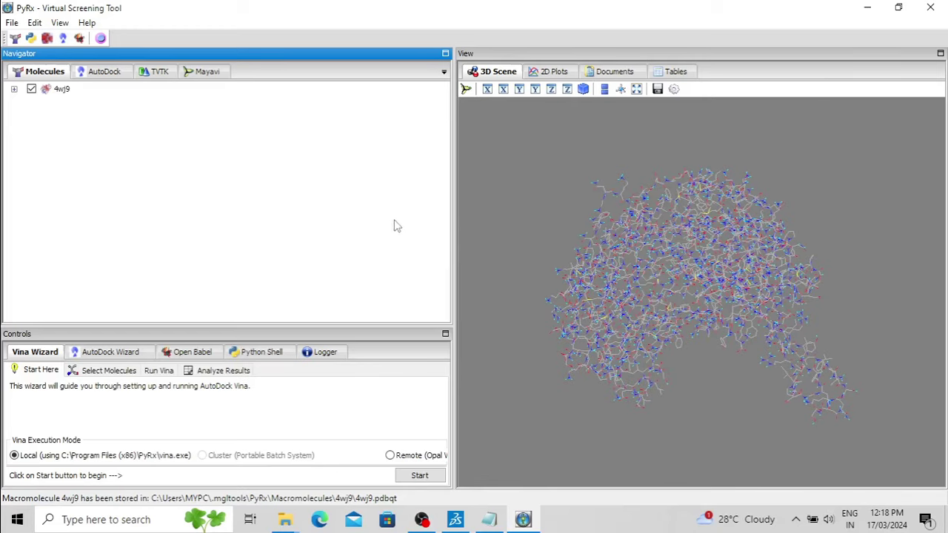
Import the ligand file Canagliflozin_CID_24812758 into Open Babel from the INPUT folder on the Desktop
click(201, 356)
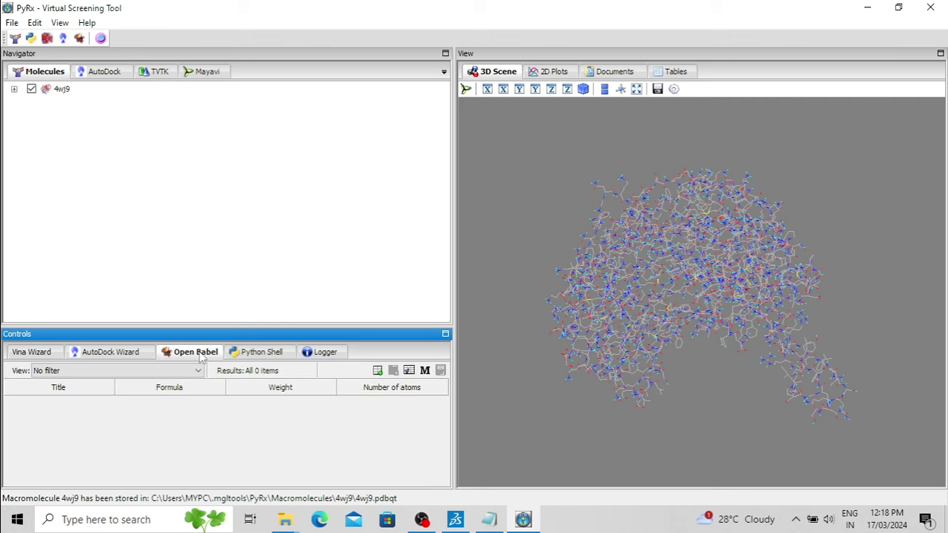
click(377, 372)
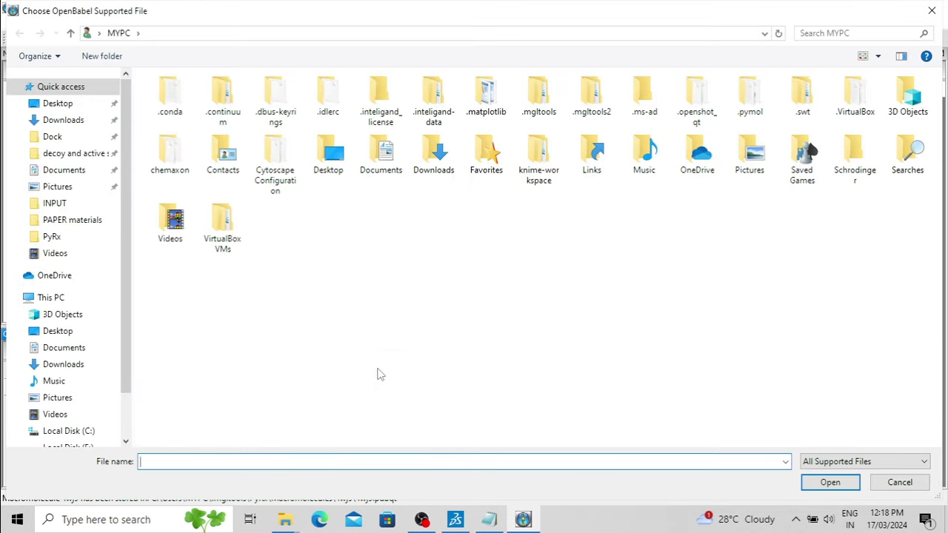
click(61, 103)
double_click(504, 114)
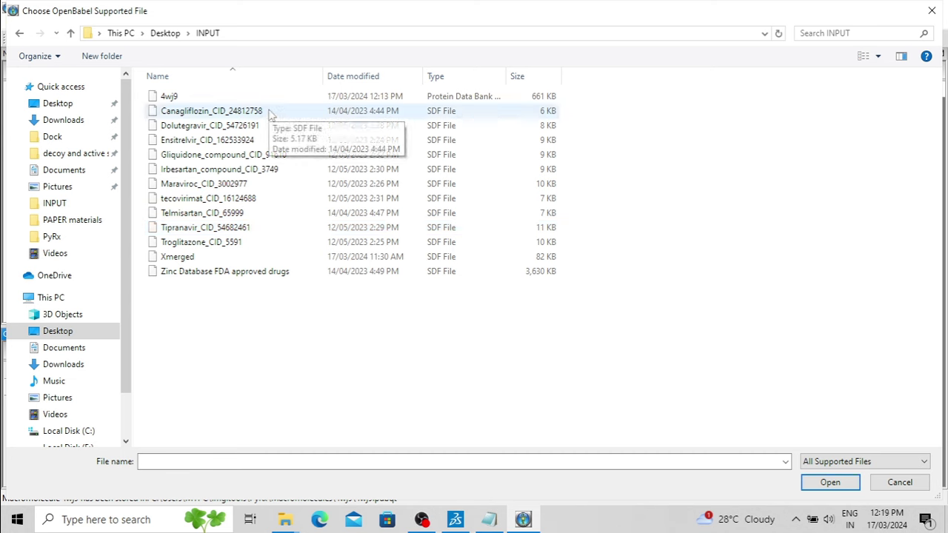
click(271, 112)
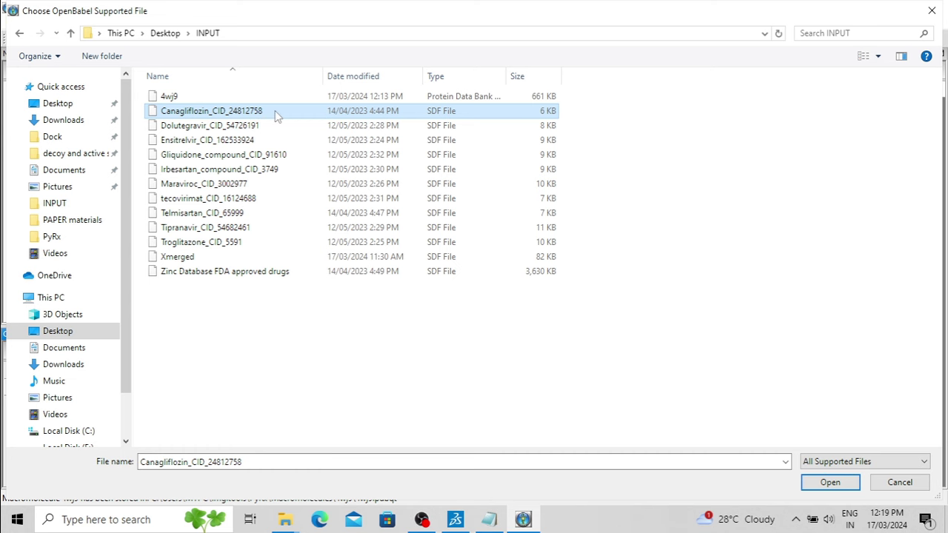
click(832, 483)
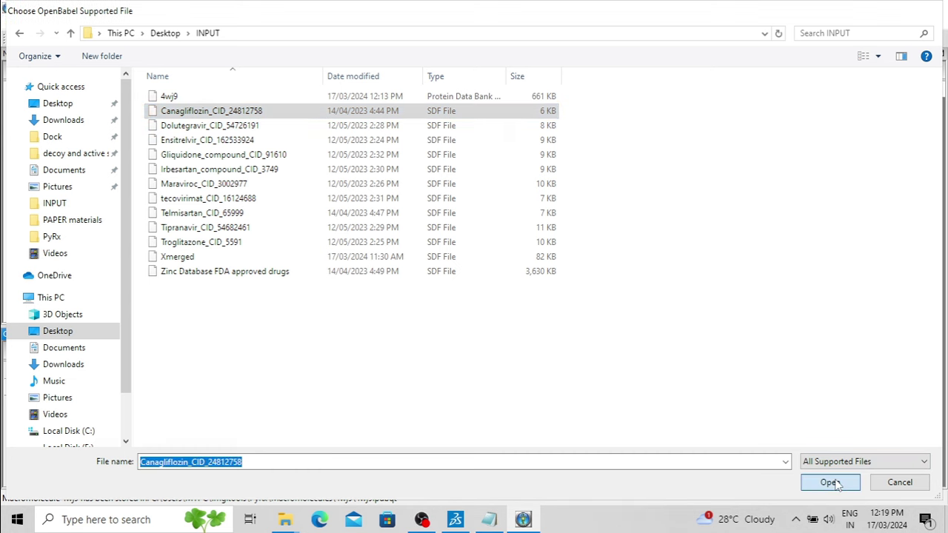
Rotate the imported Canagliflozin ligand in the 3D view and examine its structure from several angles
scroll(594, 348, down, 2)
drag(594, 349, 575, 313)
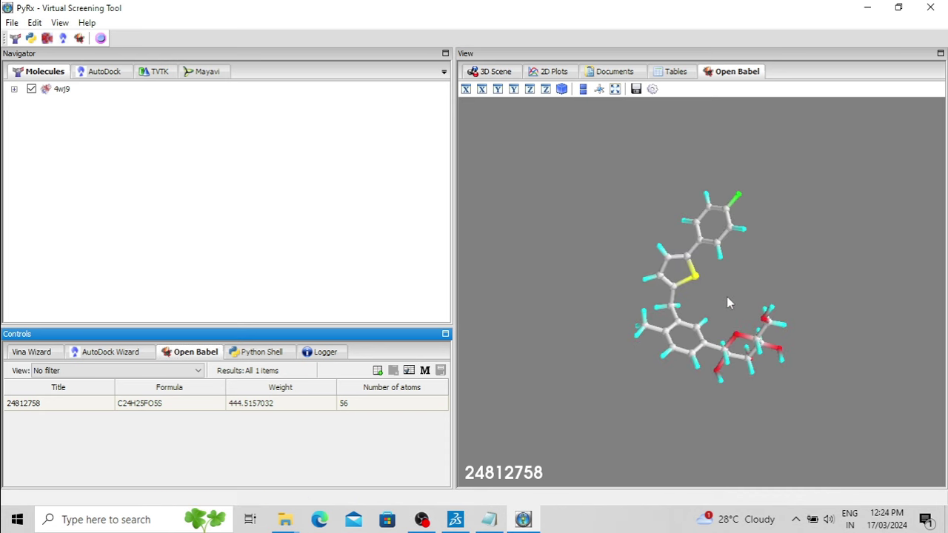
drag(727, 296, 785, 309)
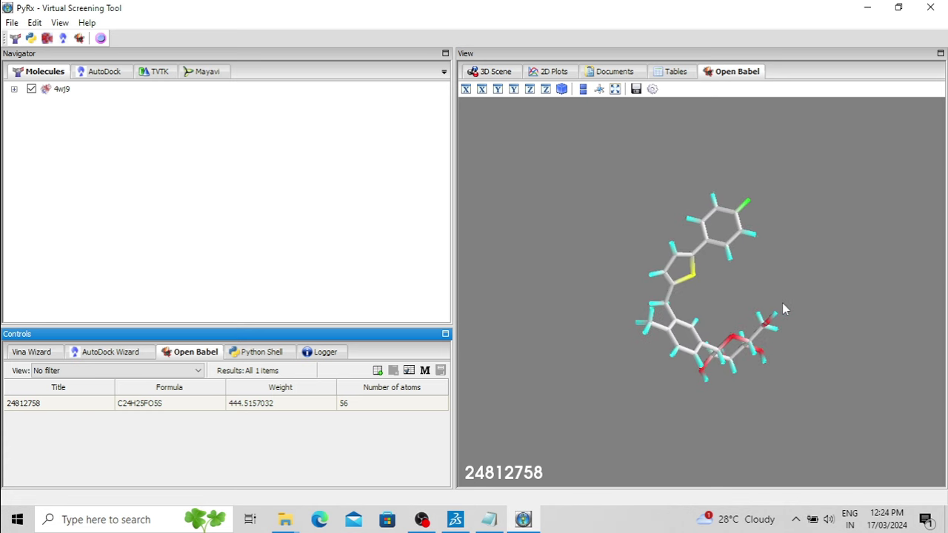
drag(599, 288, 625, 295)
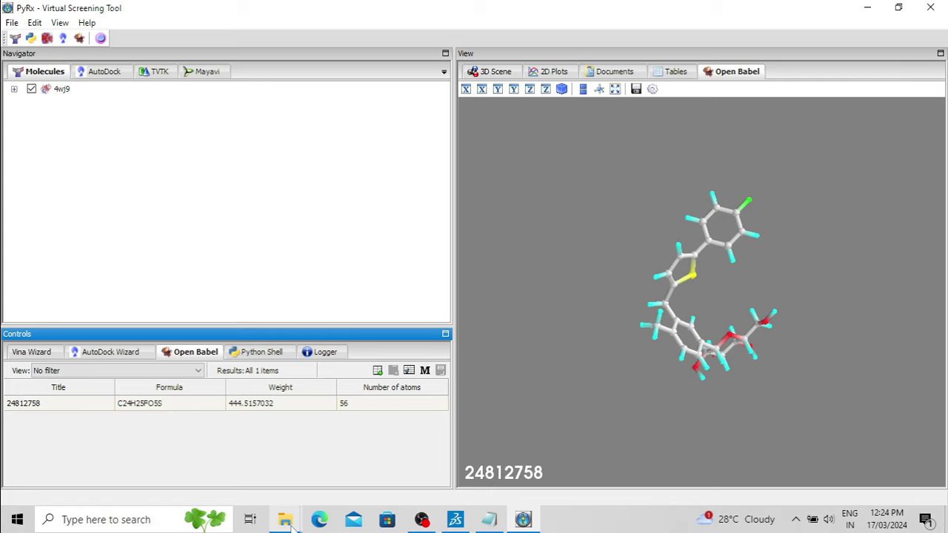
Switch to the INPUT folder in File Explorer and compare the individual ligand SDF files, Canagliflozin through Troglitazone, with the combined Xmerged file
mouse_move(285, 520)
click(343, 455)
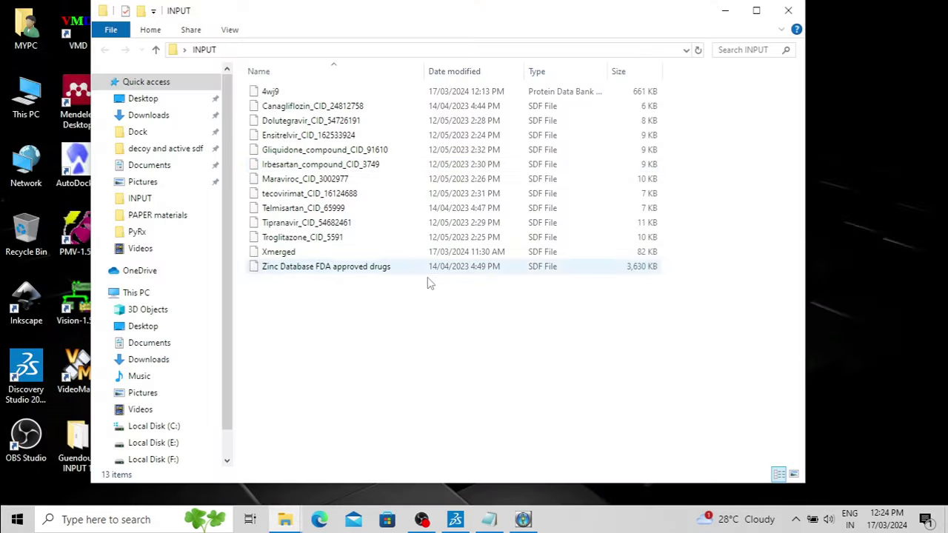
drag(246, 106, 543, 258)
click(543, 258)
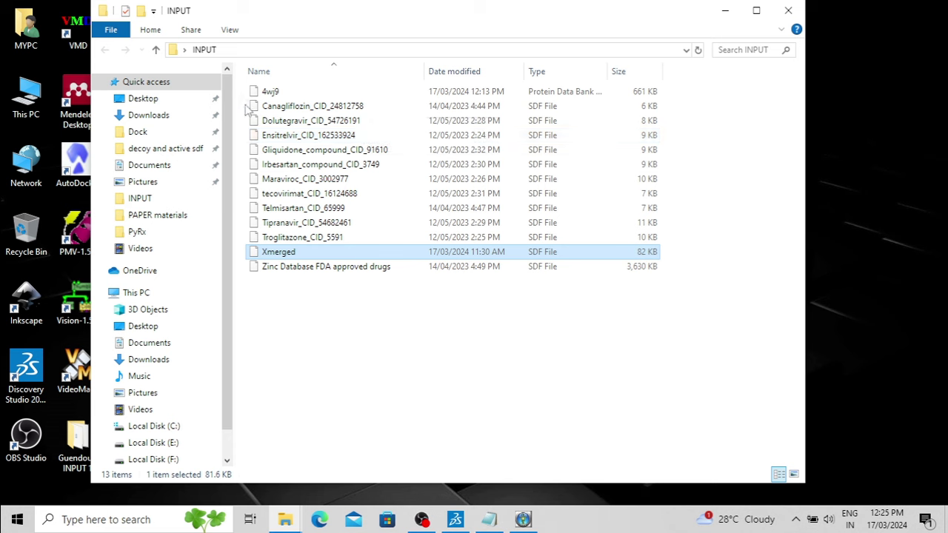
drag(244, 108, 648, 252)
click(650, 253)
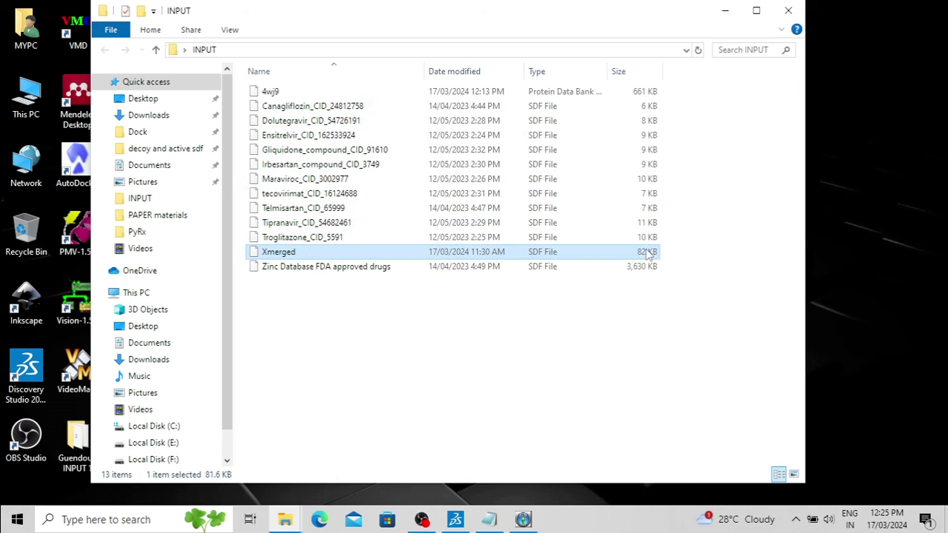
click(689, 253)
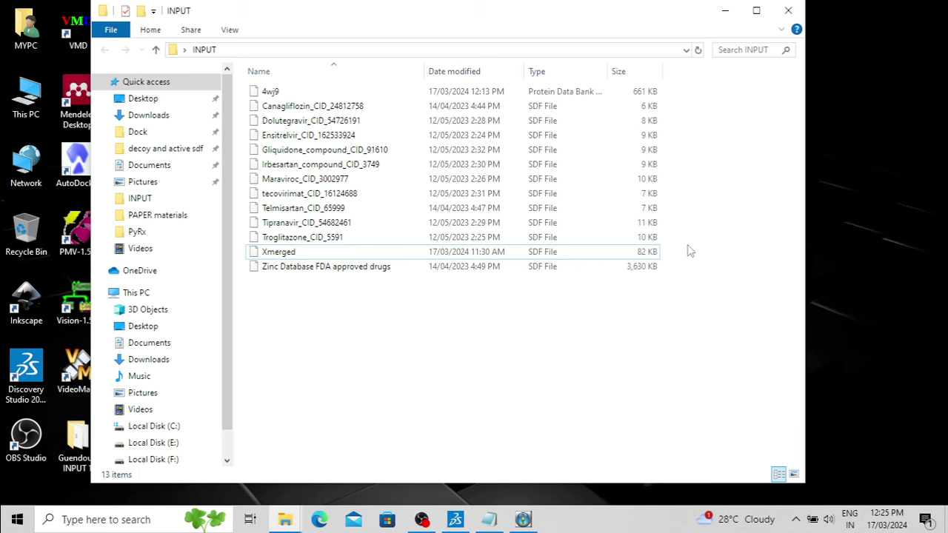
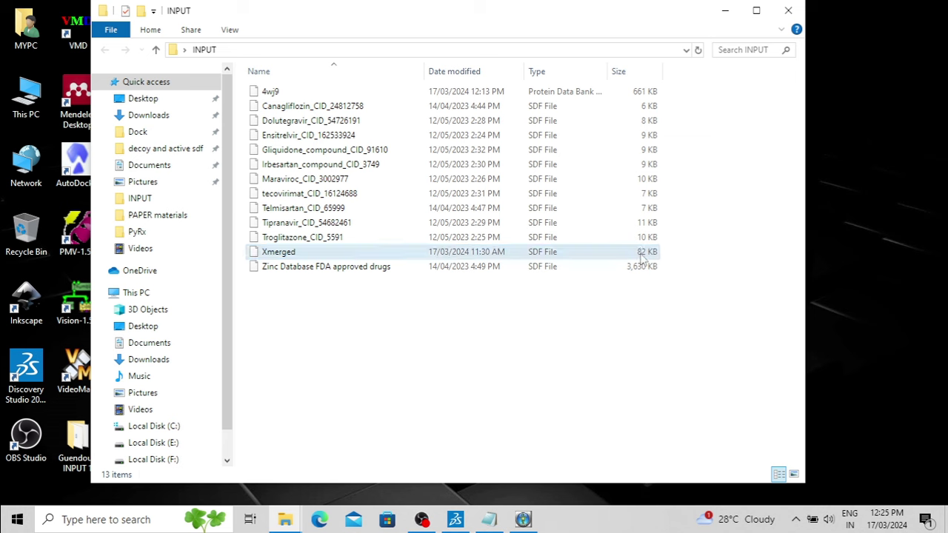
click(643, 255)
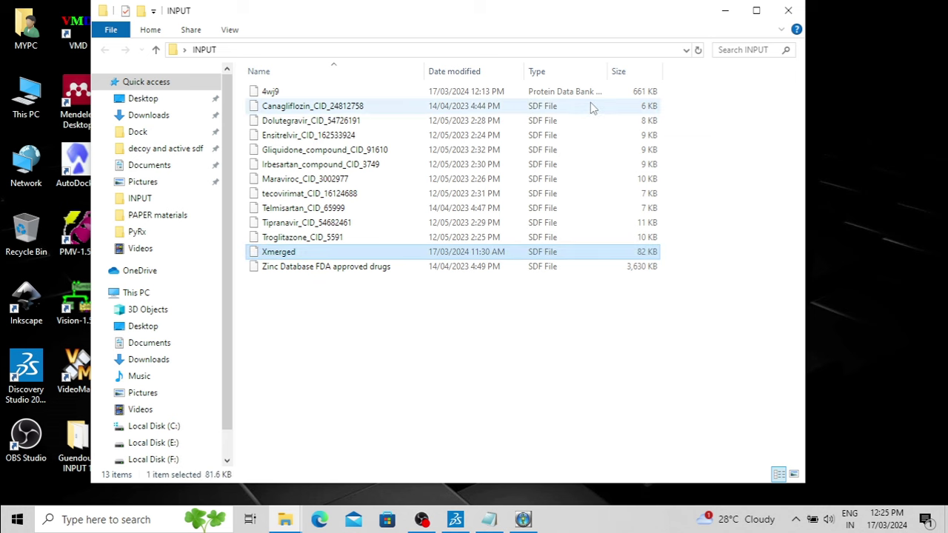
drag(667, 102, 651, 252)
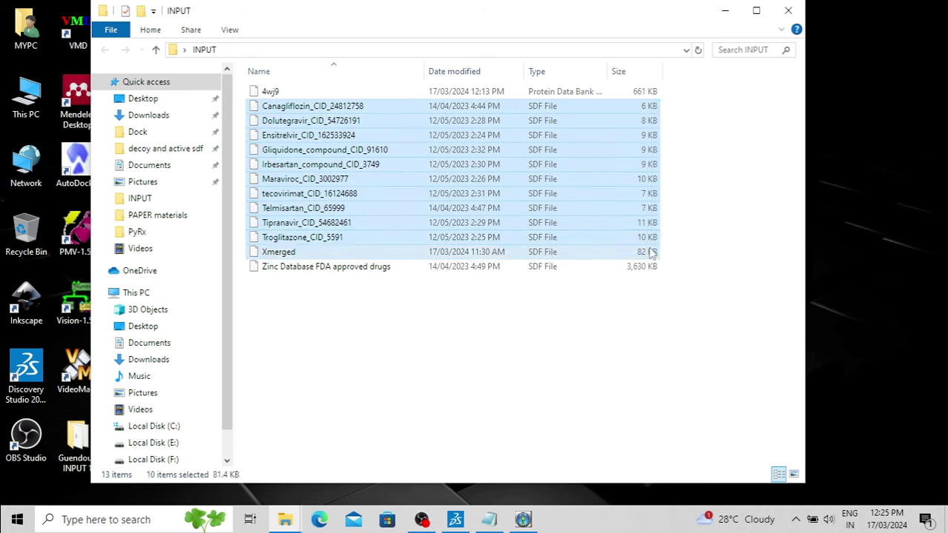
click(651, 254)
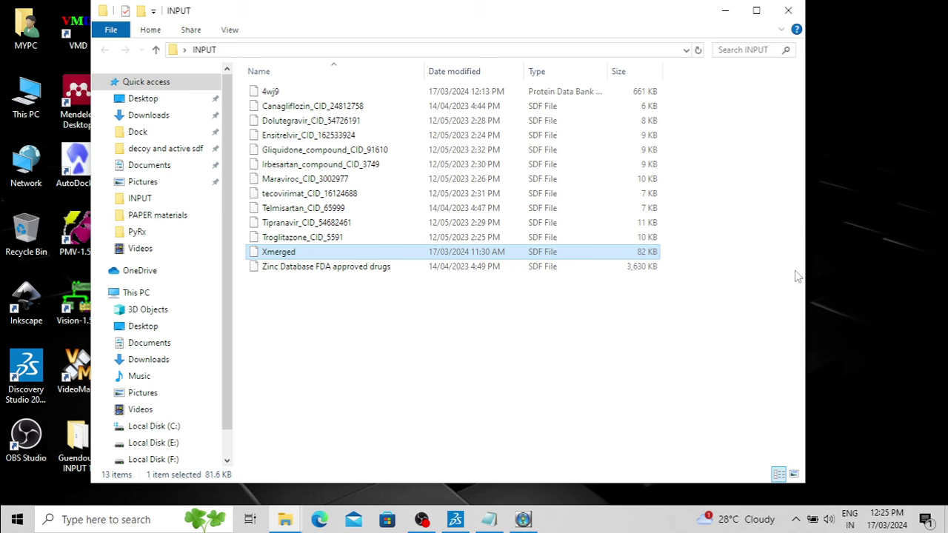
Check the type and size of the Zinc Database FDA approved drugs file in the INPUT folder
click(331, 273)
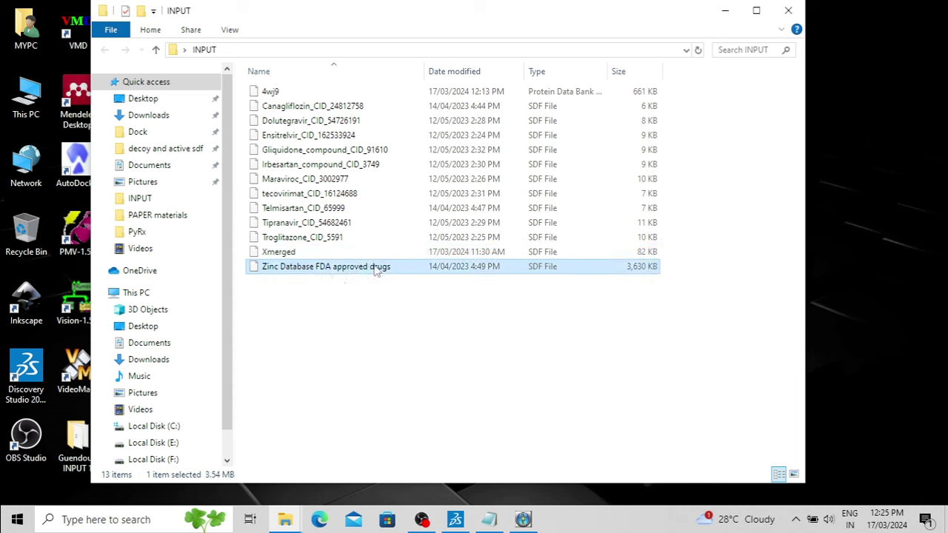
click(541, 323)
click(358, 270)
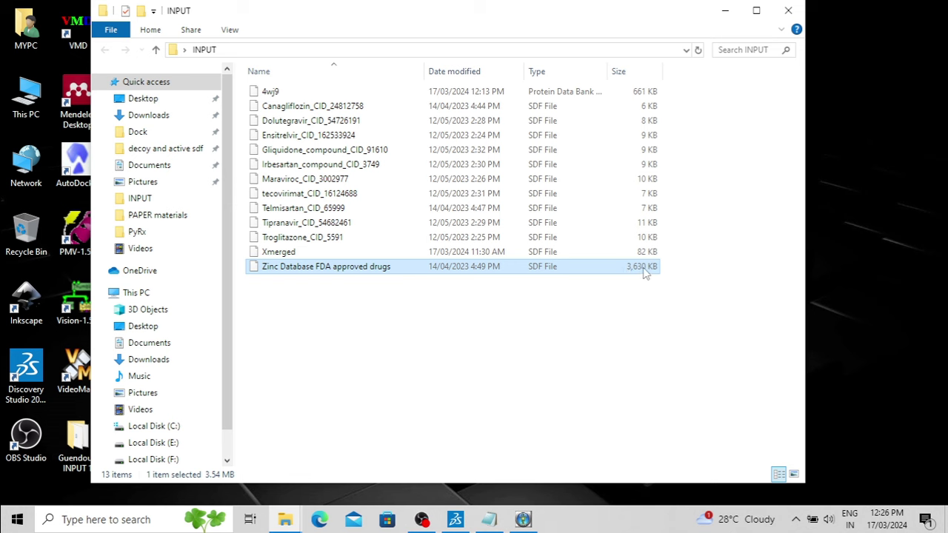
click(649, 294)
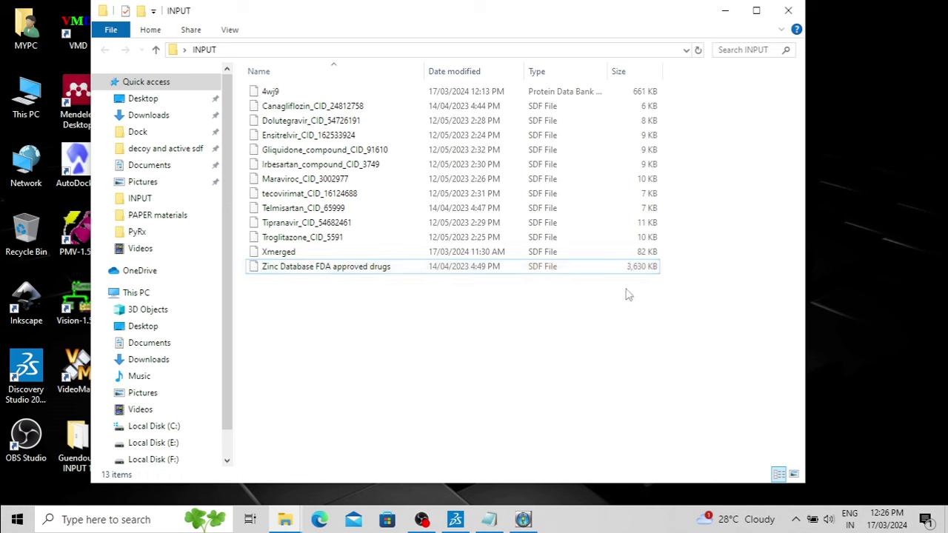
click(564, 269)
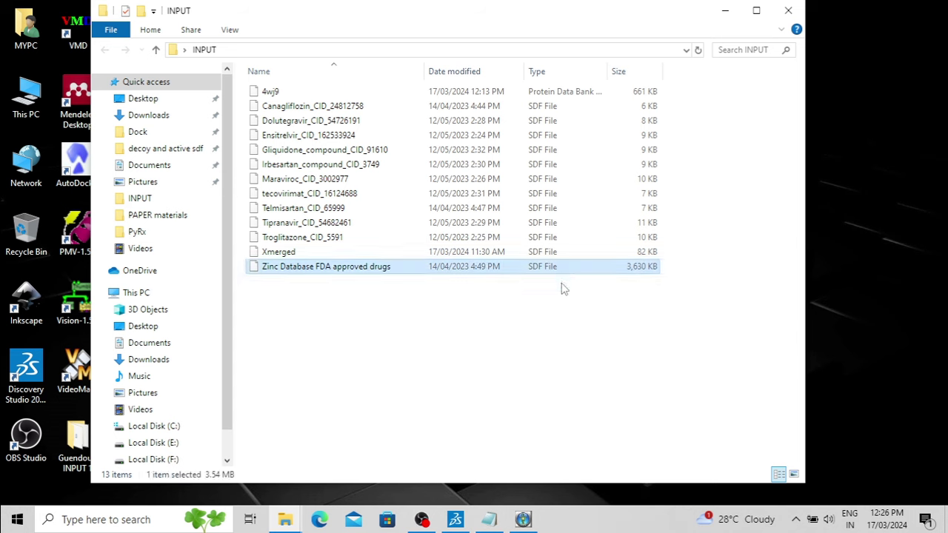
click(575, 357)
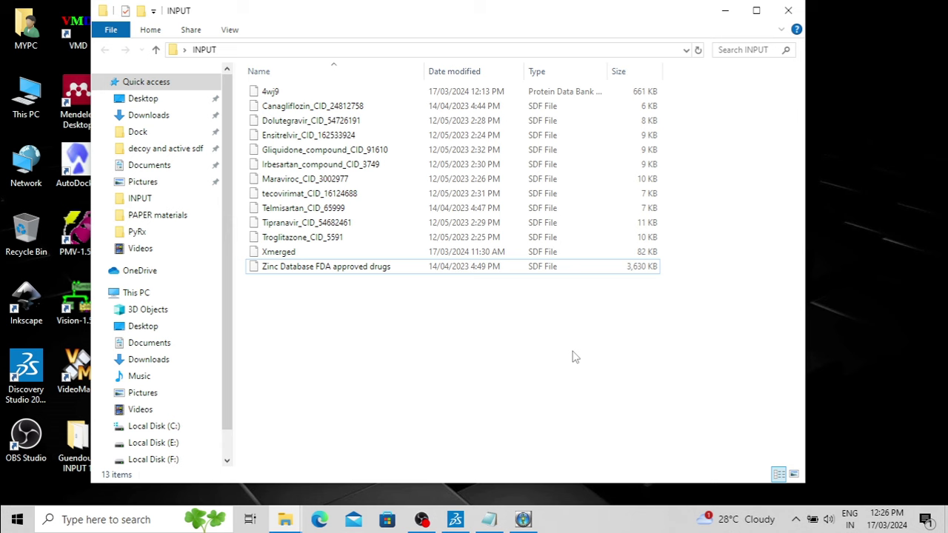
Review the individual ligand SDF files once more and check the Xmerged file's details
drag(240, 101, 432, 250)
click(452, 317)
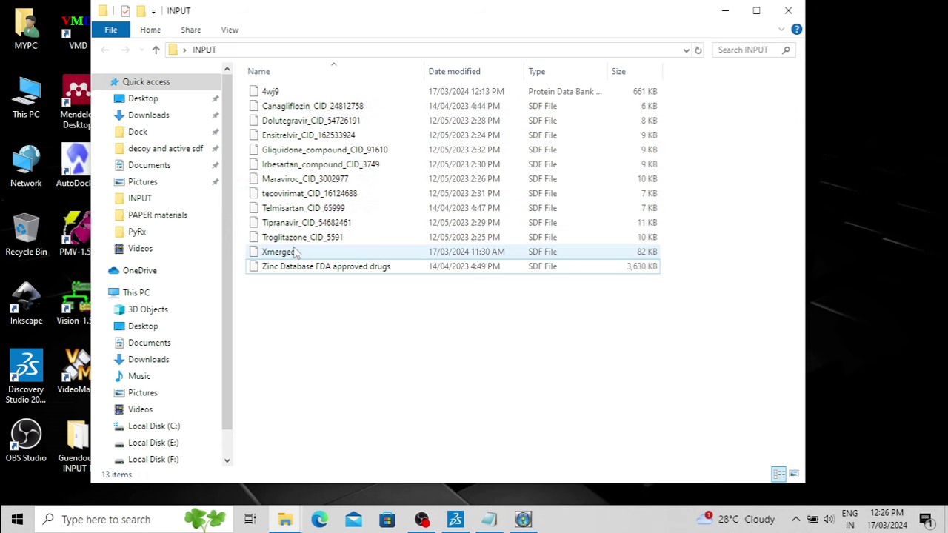
click(294, 253)
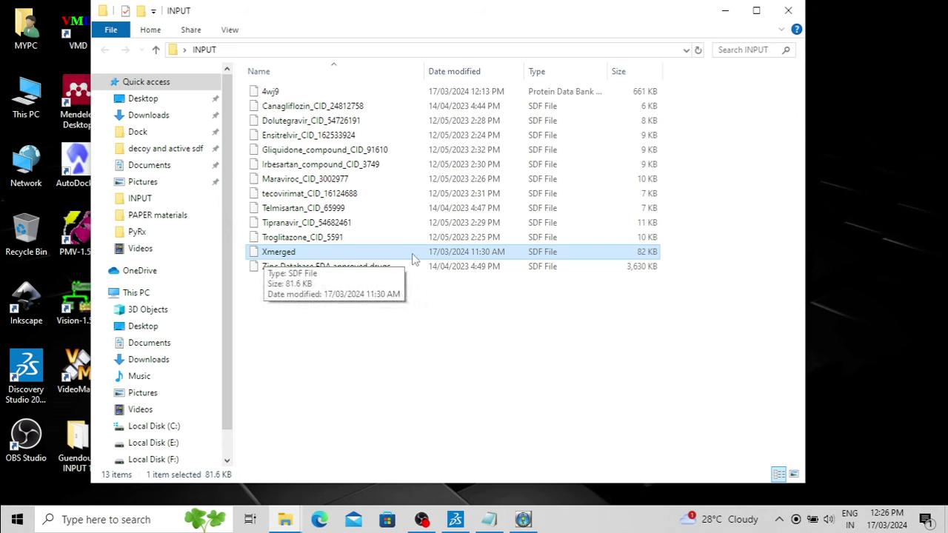
click(537, 363)
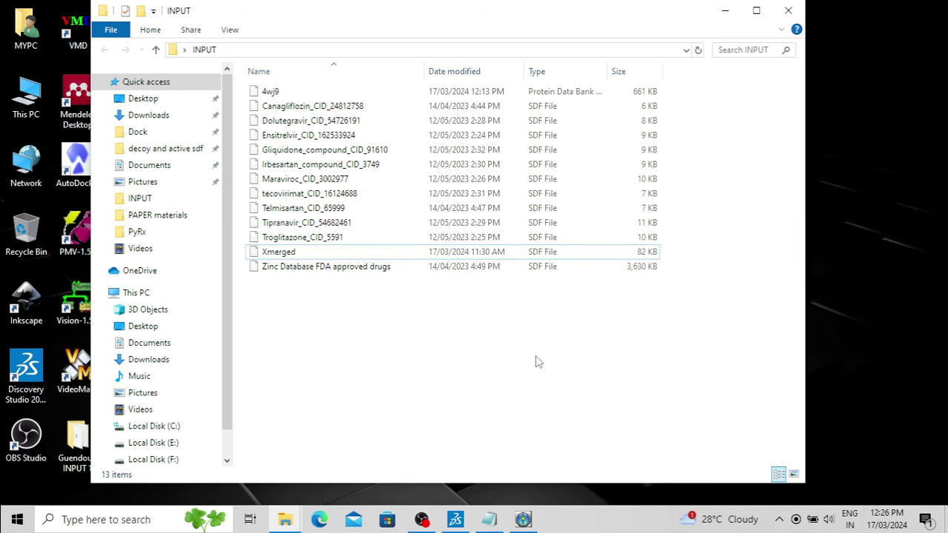
Switch back to PyRx and delete all ligands from the Open Babel table
click(523, 519)
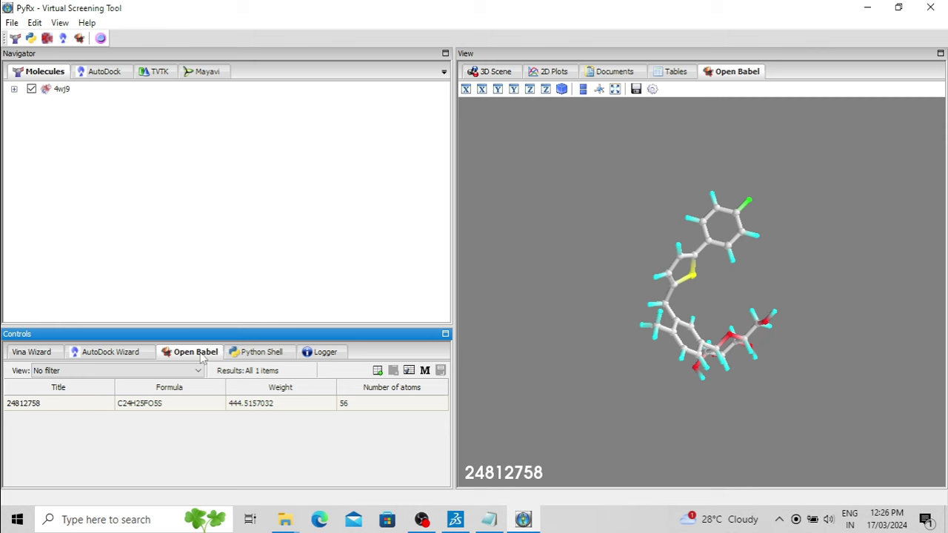
click(303, 403)
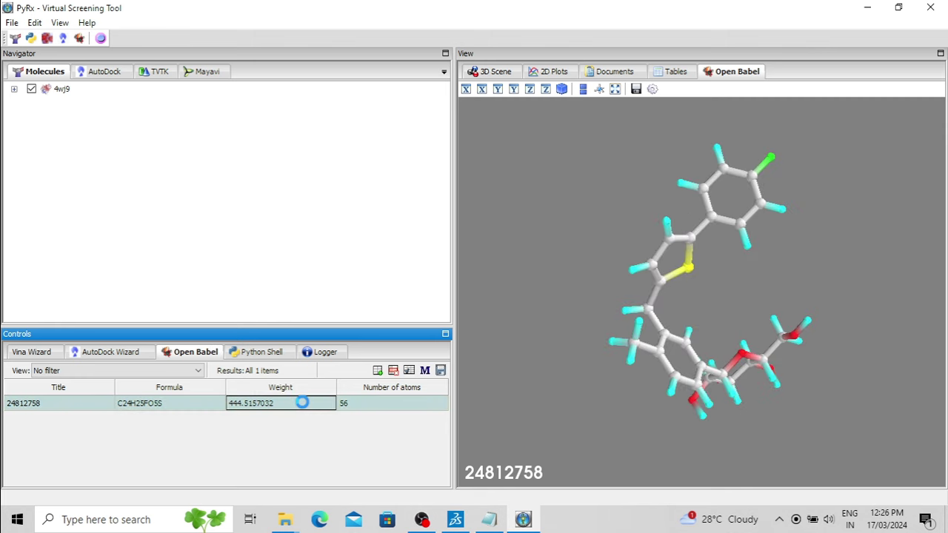
right_click(303, 403)
click(337, 392)
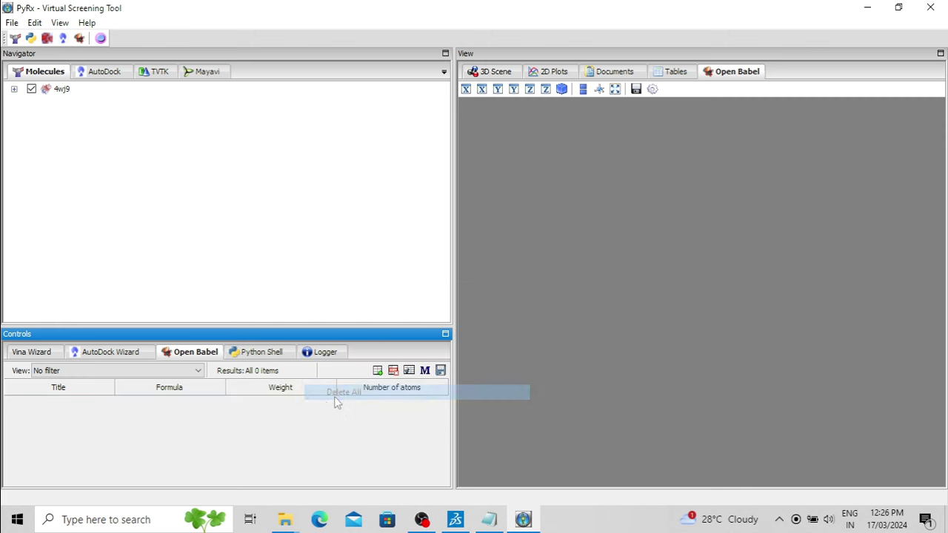
Import the combined ligand file Xmerged from the INPUT folder into Open Babel
click(378, 371)
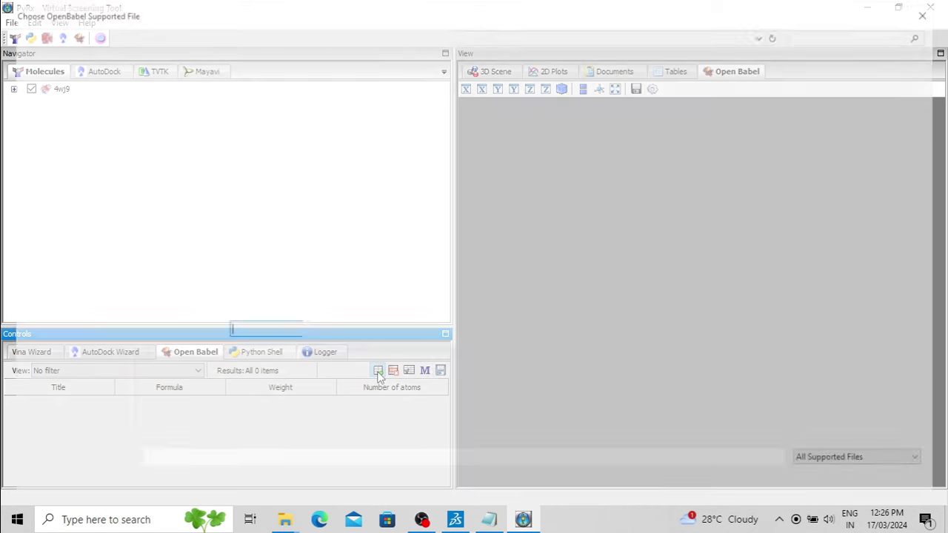
click(185, 257)
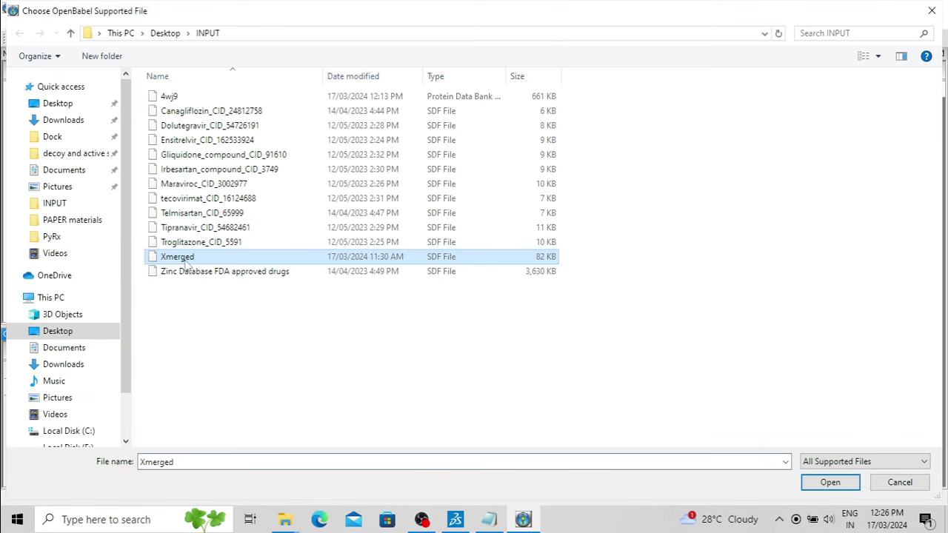
click(828, 483)
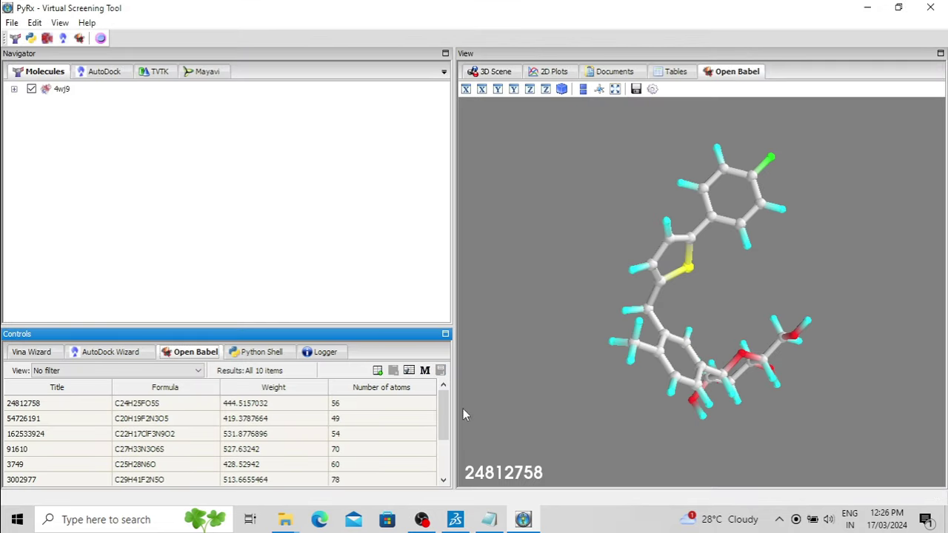
Examine the structures of several imported ligands from the Open Babel table, including 91610, 65999 and 5591
drag(446, 404, 441, 383)
click(352, 406)
click(352, 435)
click(353, 450)
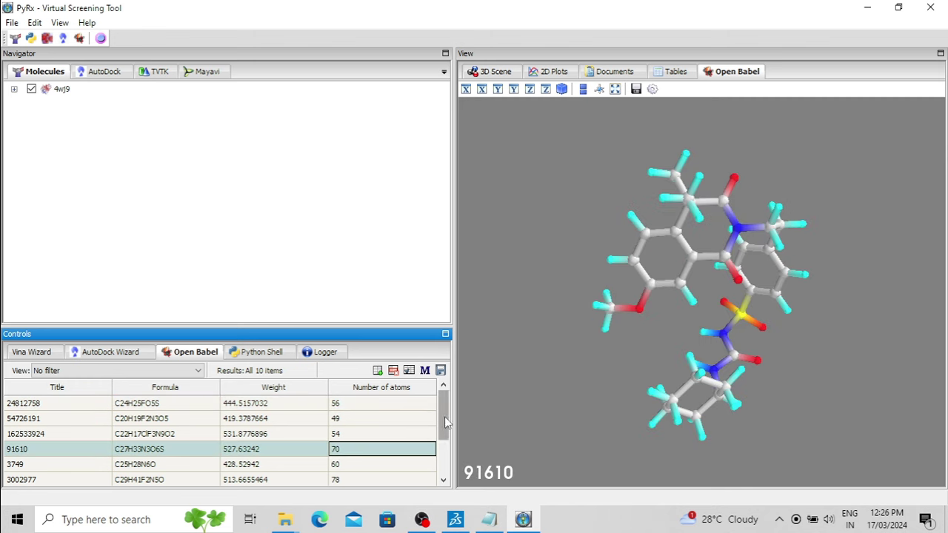
scroll(385, 448, down, 2)
click(389, 446)
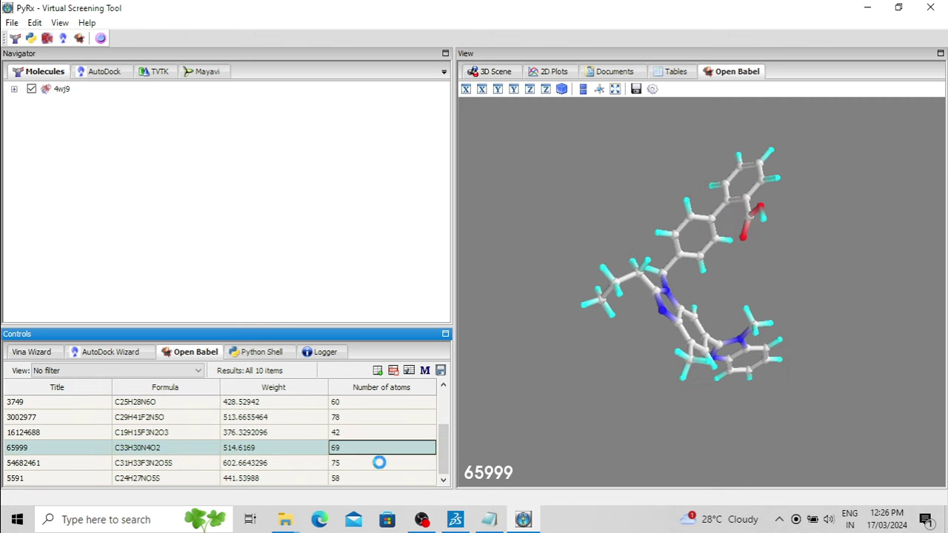
click(381, 463)
click(379, 477)
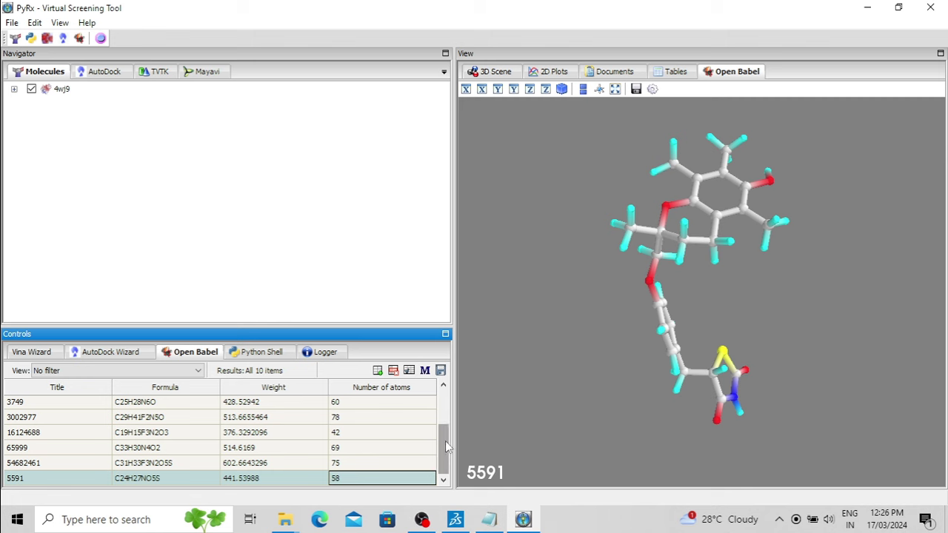
drag(442, 459, 442, 402)
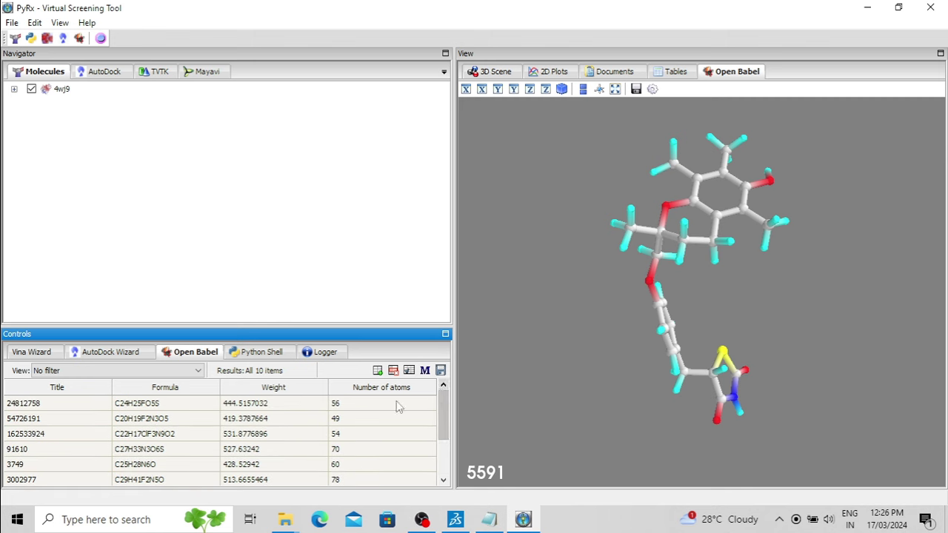
Energy-minimize all ligands in the Open Babel table and review the updated list
click(248, 407)
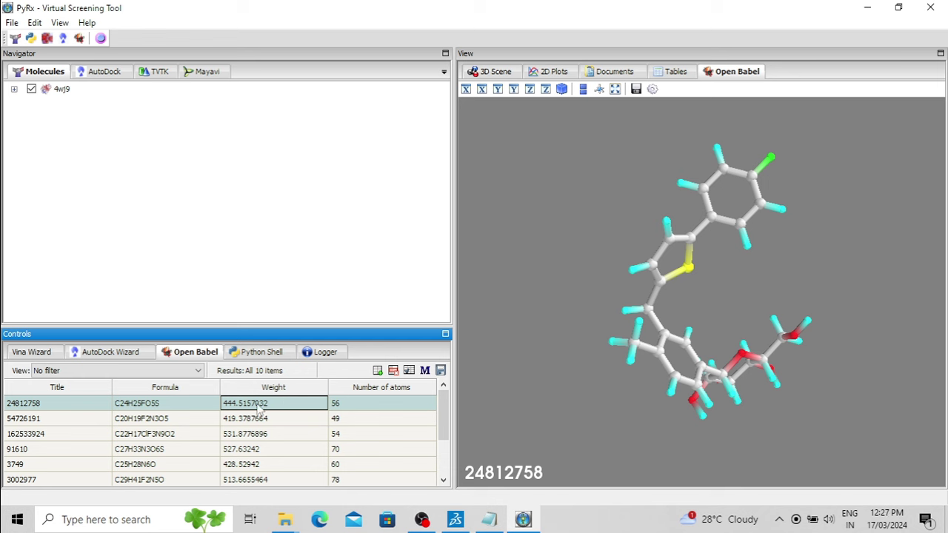
right_click(196, 404)
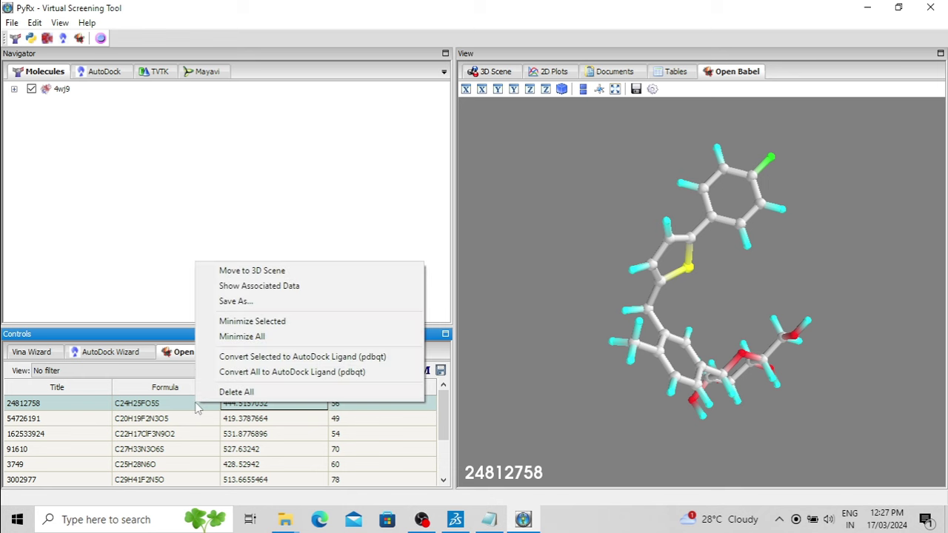
click(257, 337)
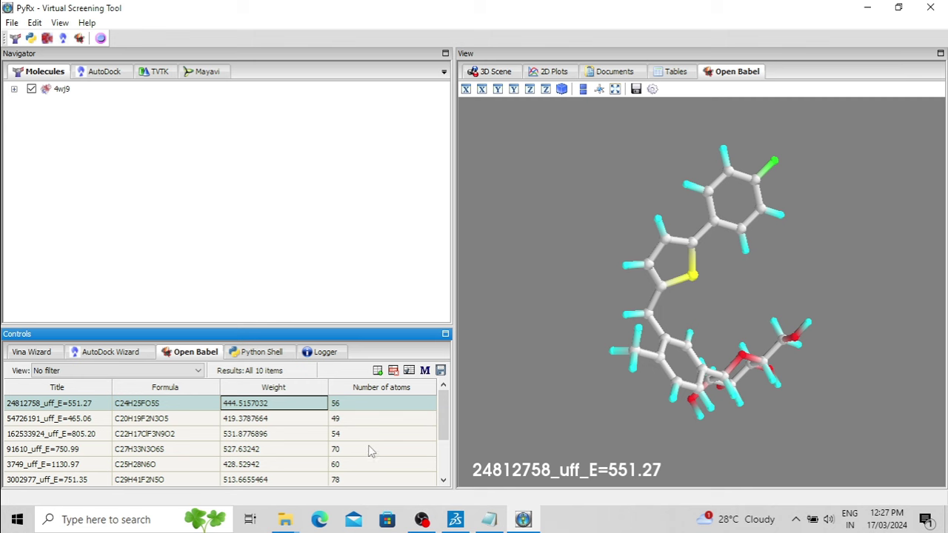
scroll(351, 458, down, 1)
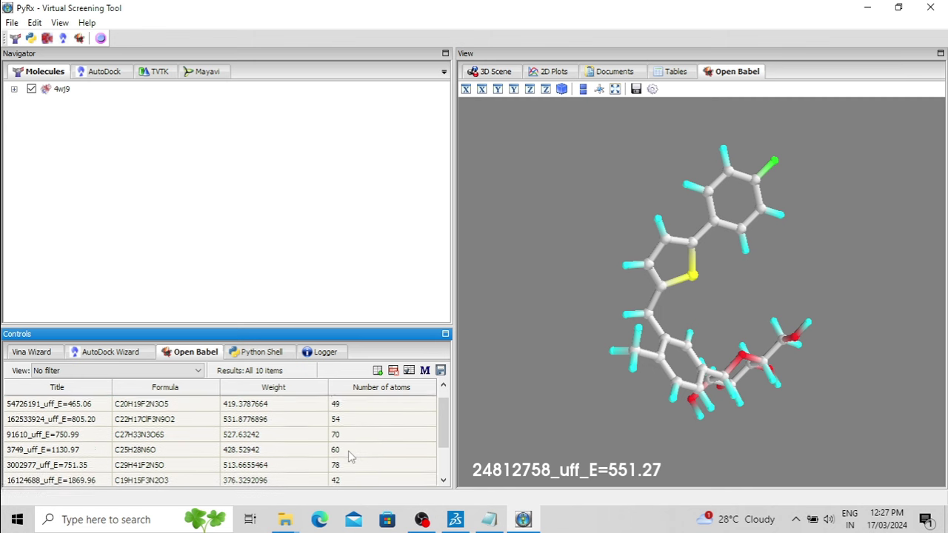
scroll(295, 418, up, 1)
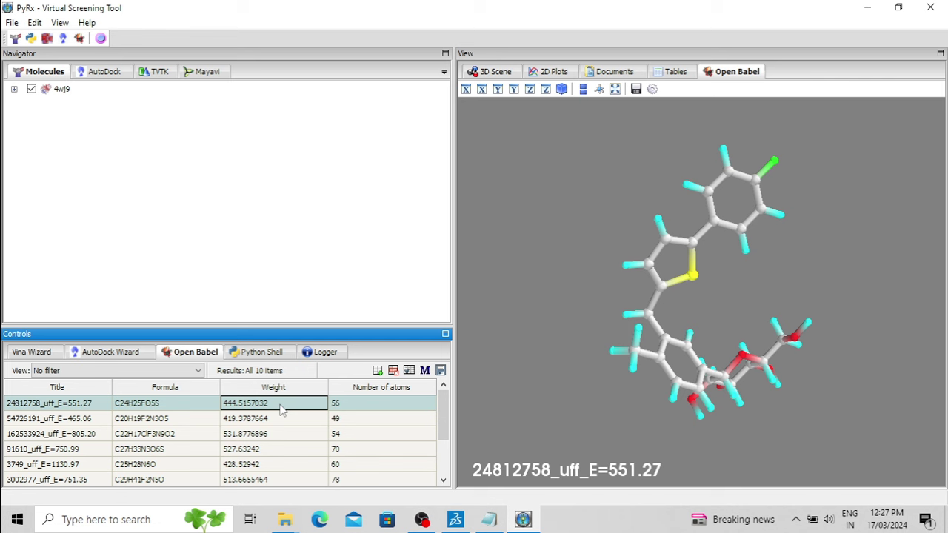
Convert all ligands in the Open Babel table to AutoDock ligands in pdbqt format and look through the table
click(280, 400)
right_click(281, 401)
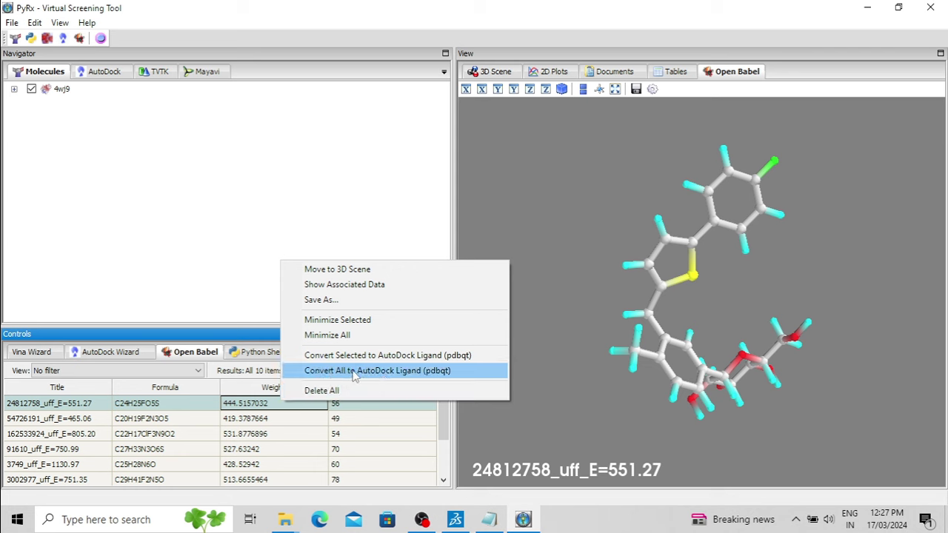
click(423, 376)
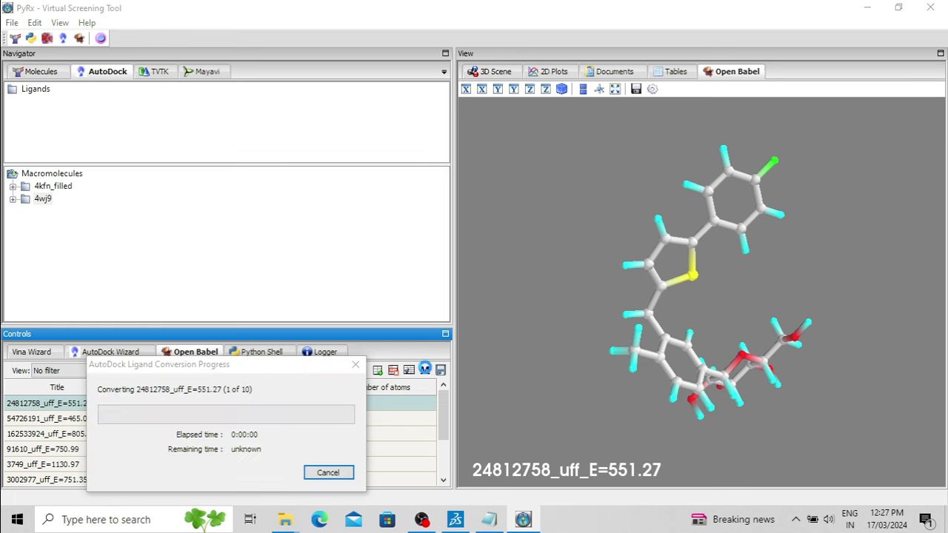
scroll(632, 342, down, 10)
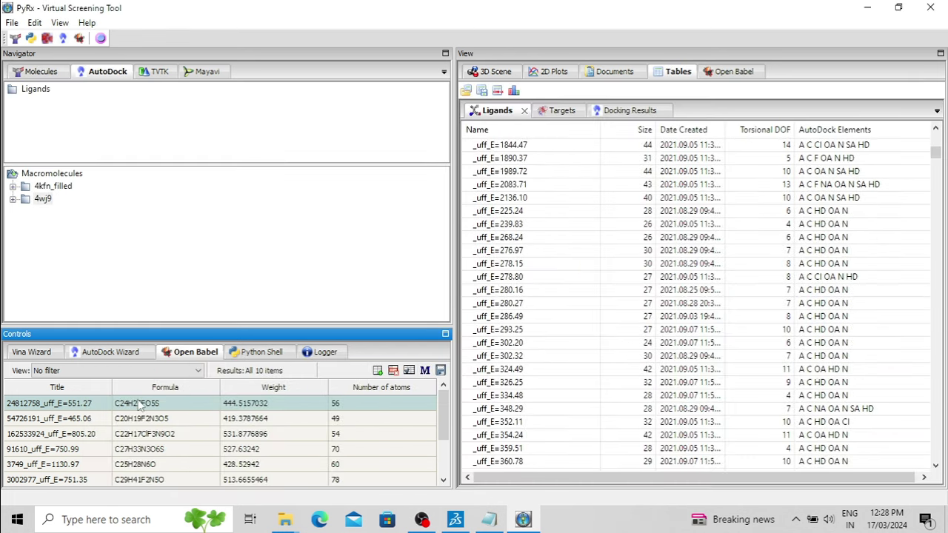
scroll(155, 426, down, 2)
scroll(170, 452, down, 2)
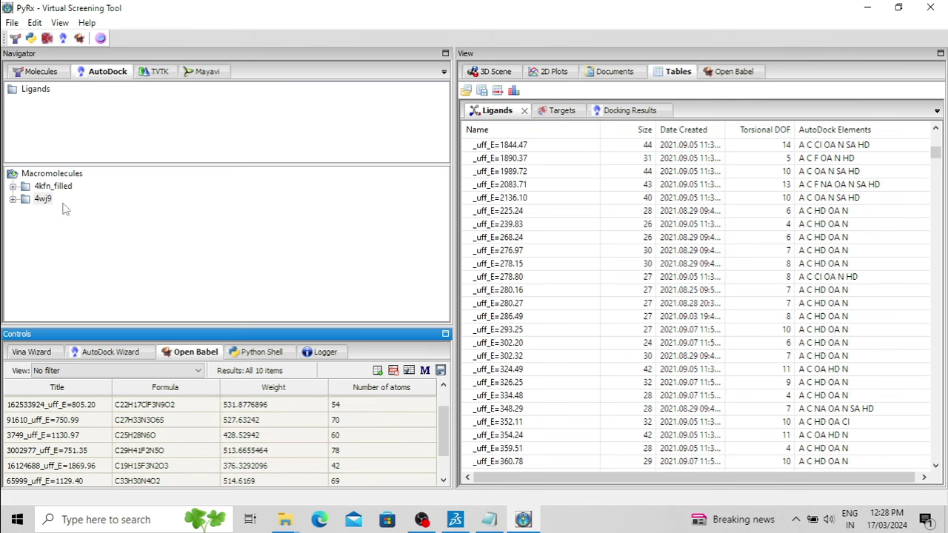
Remove the 4kfn_filled macromolecule, and expand 4wj9 and the AutoDock Ligands list, enlarging the list area to fit all pdbqt files
key(Delete)
click(13, 188)
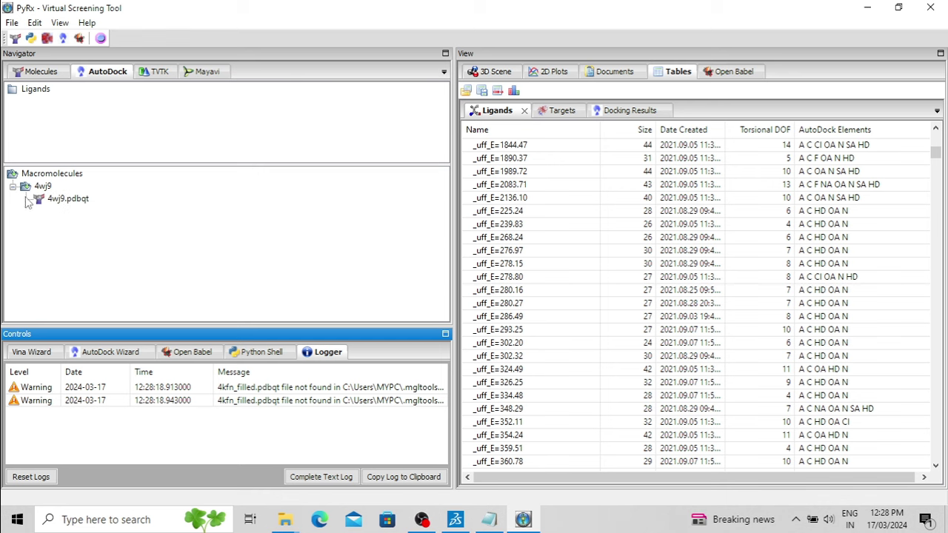
click(30, 90)
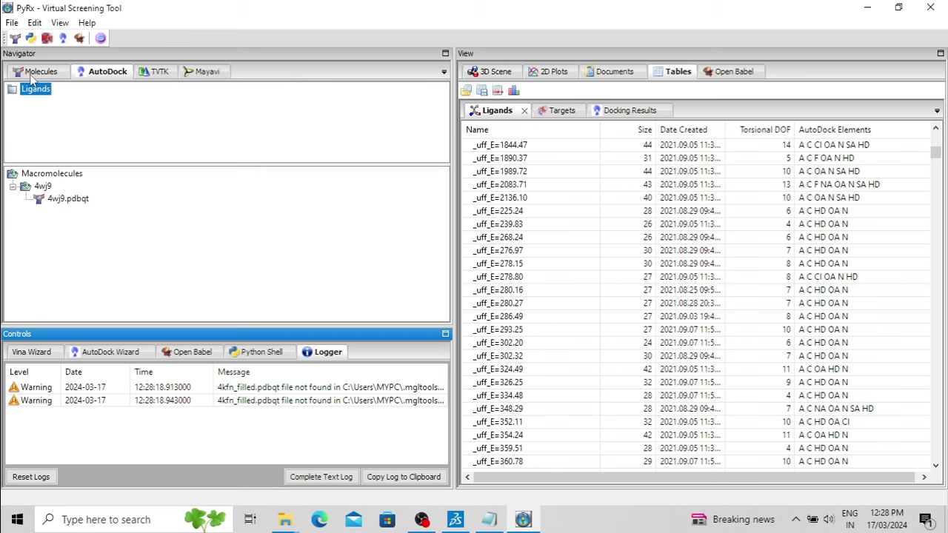
click(34, 72)
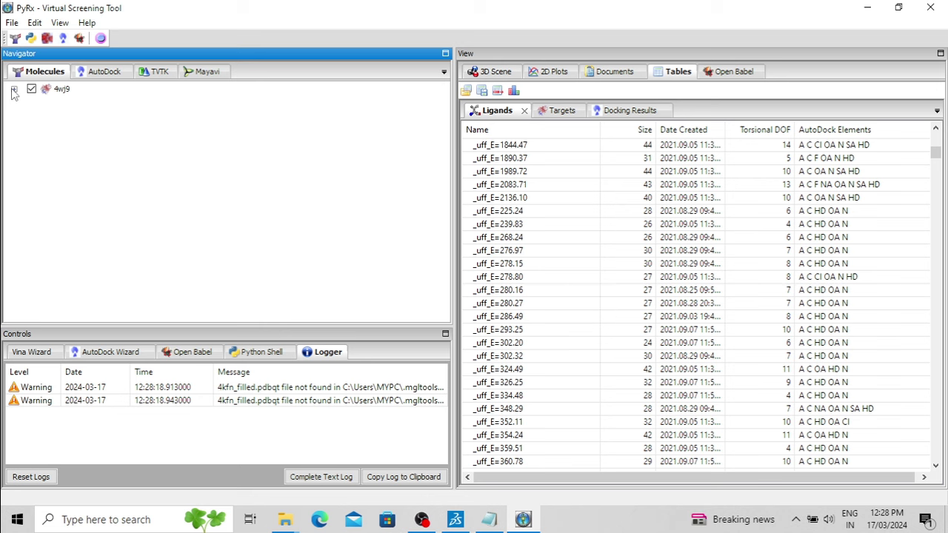
click(101, 72)
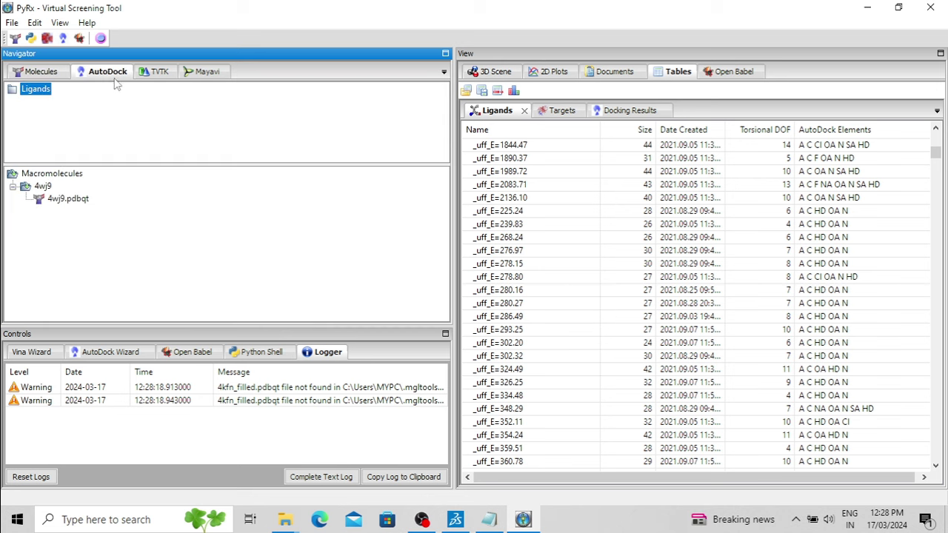
click(261, 267)
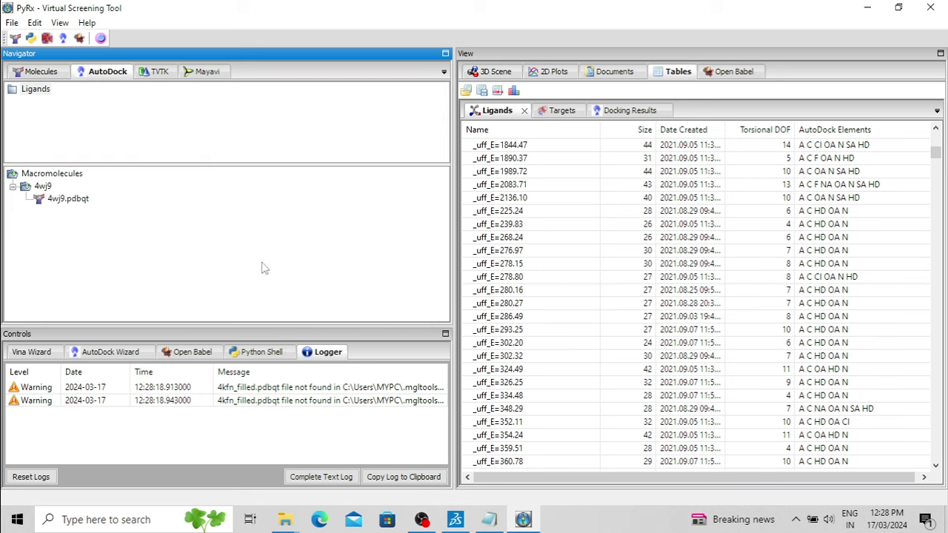
click(13, 91)
drag(318, 162, 323, 229)
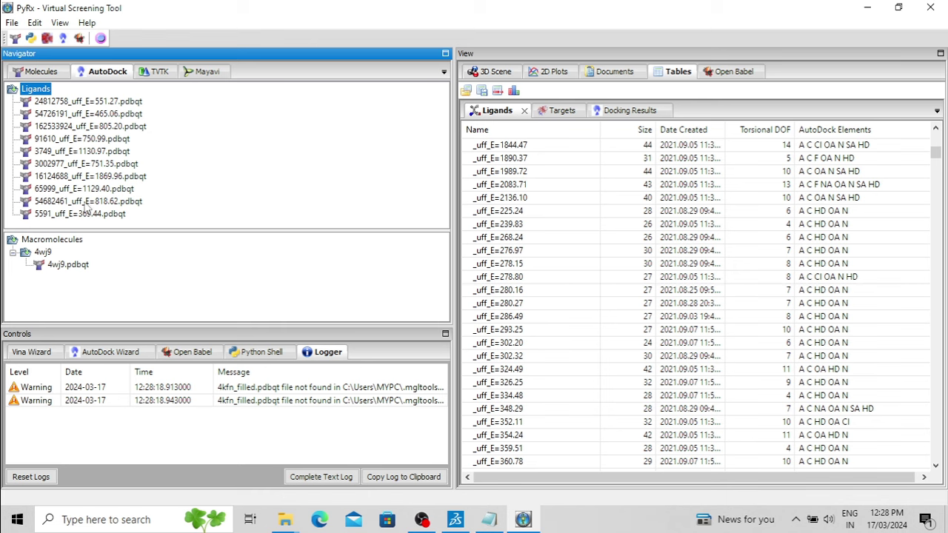
Set up a local AutoDock Vina run with 4wj9.pdbqt as the macromolecule and all ten ligands, from 24812758 to 5591
click(79, 266)
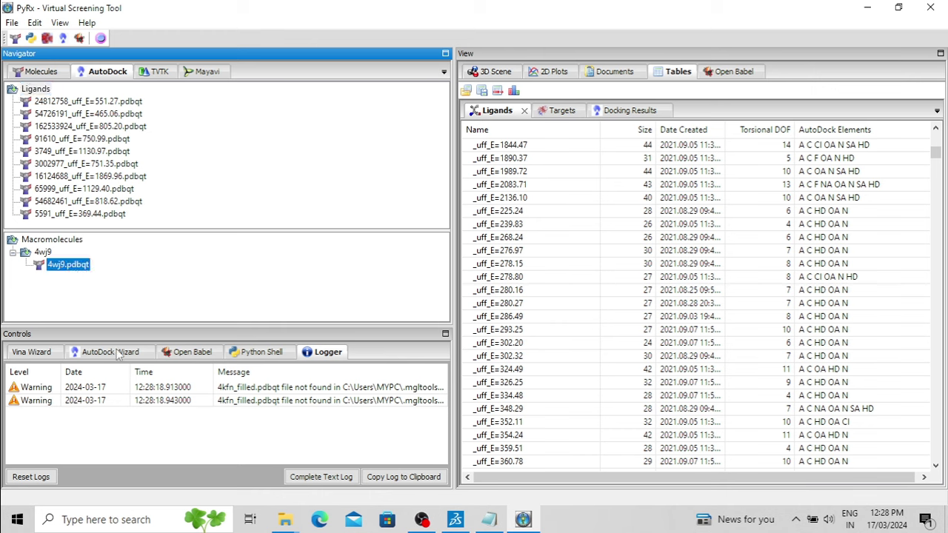
click(43, 354)
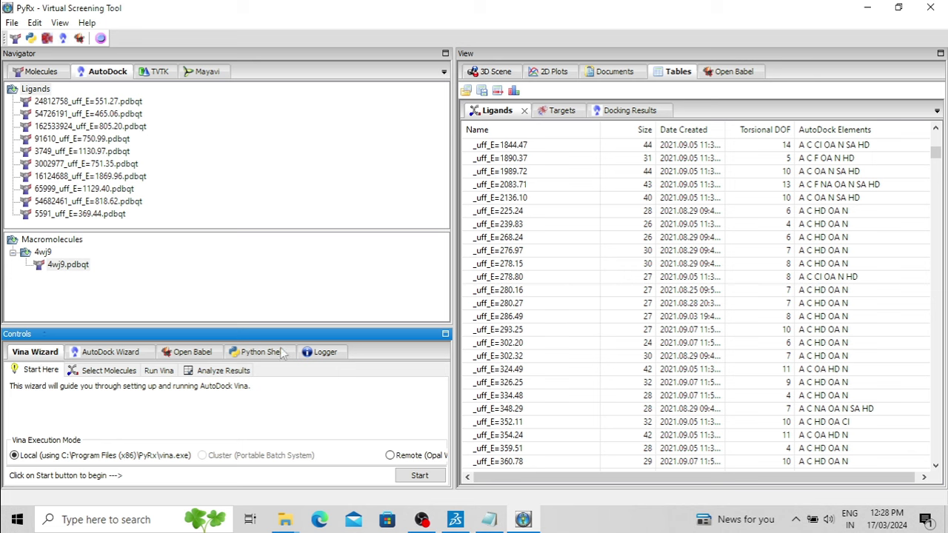
click(420, 476)
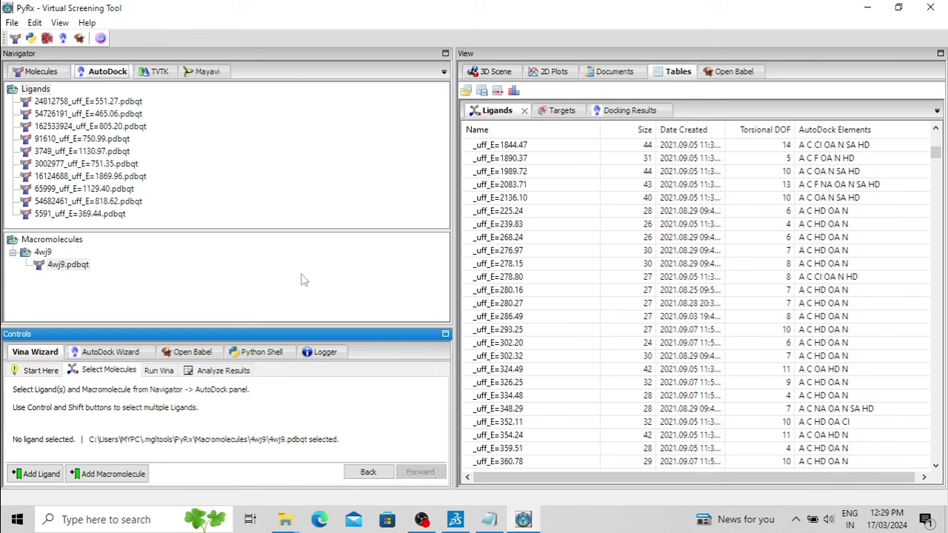
click(135, 101)
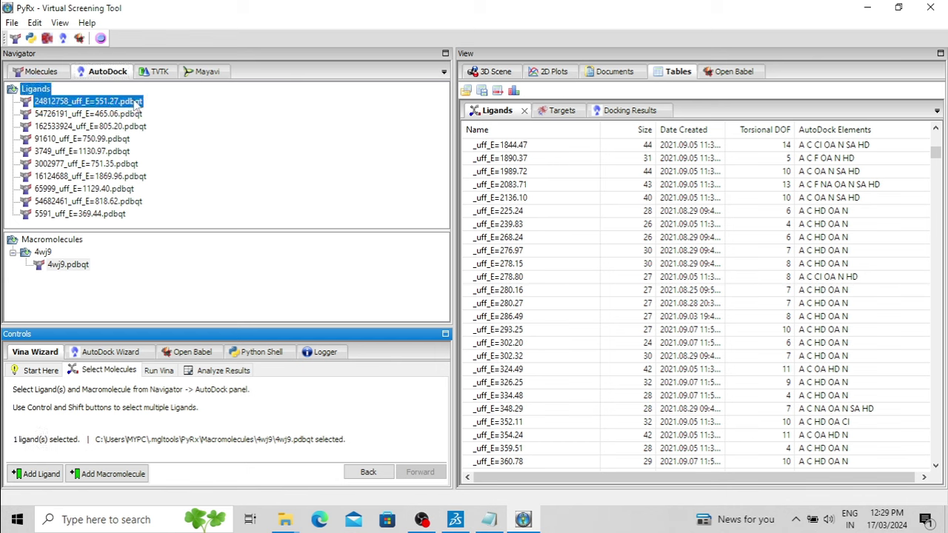
shift+click(120, 215)
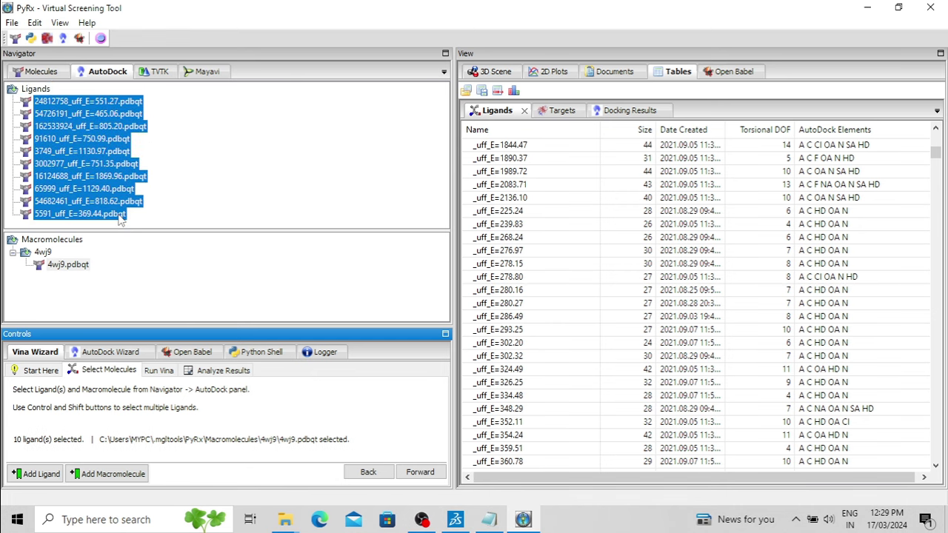
click(420, 472)
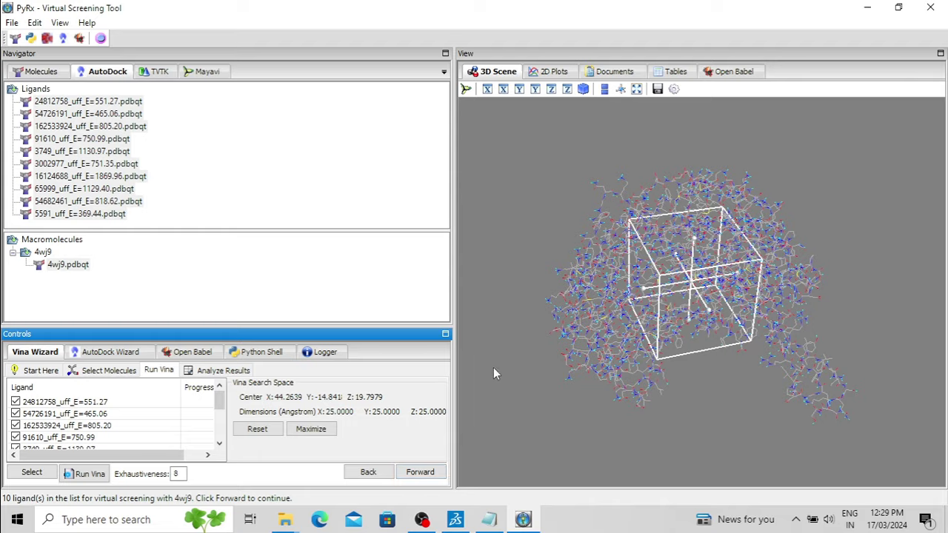
Enlarge the Vina search box on 4wj9 to about 27.6 × 27.9 × 25 Å, centred near X 43.8, Y -16.5, Z 21.1
drag(577, 243, 735, 443)
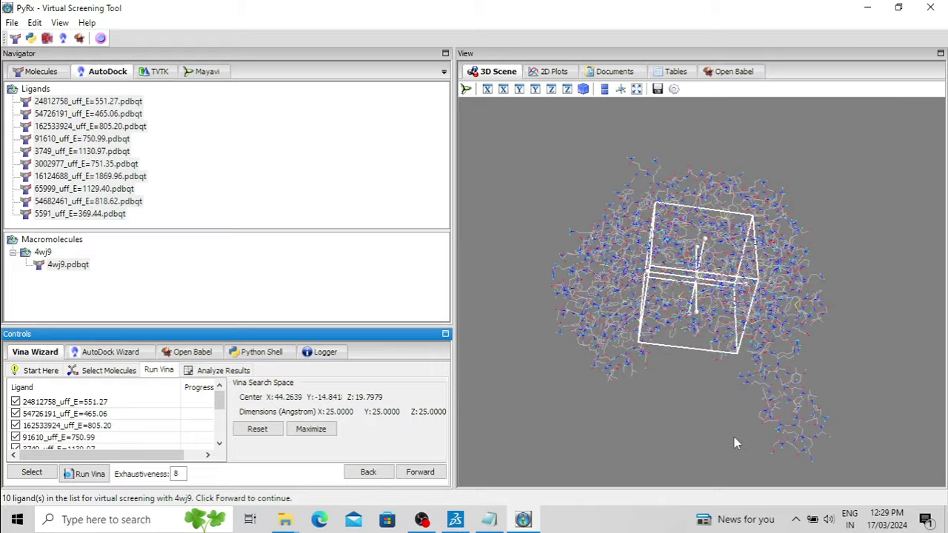
drag(828, 326, 648, 448)
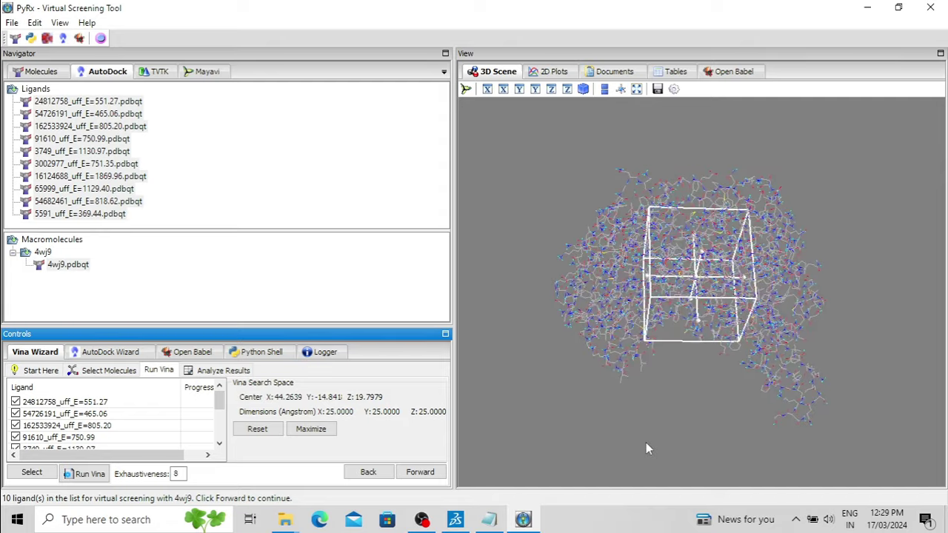
drag(711, 399, 723, 347)
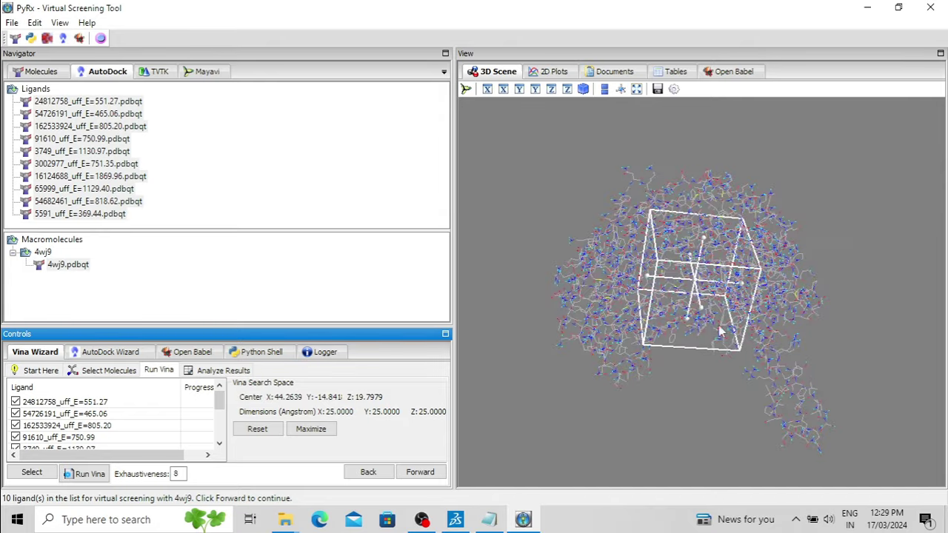
click(696, 282)
drag(696, 282, 748, 285)
mouse_move(700, 232)
mouse_down()
mouse_move(695, 258)
mouse_move(703, 218)
mouse_up()
mouse_move(692, 326)
mouse_down()
mouse_move(695, 282)
mouse_move(682, 318)
mouse_up()
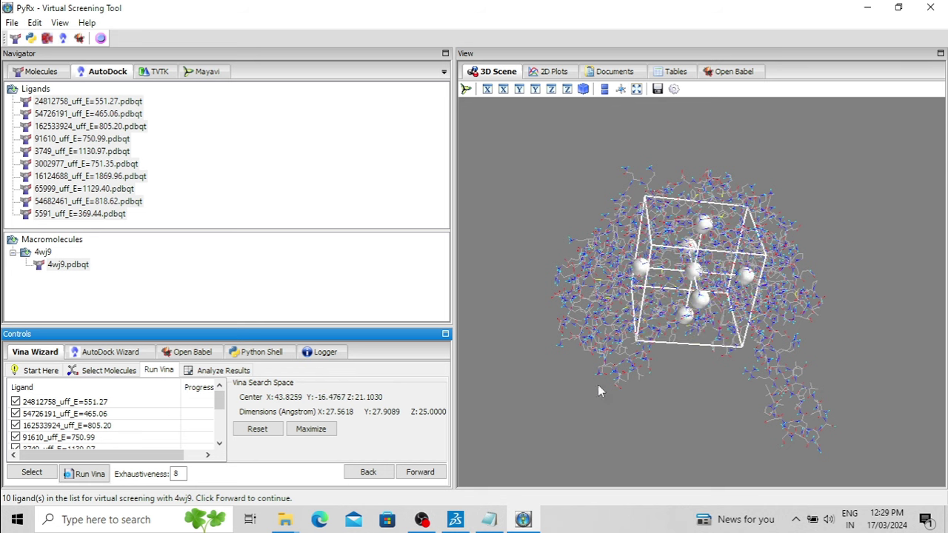
Adjust the search box to about 30.9 × 27.9 × 30.7 Å, centred near X 44.9, Y -12.4, Z 20.8, and start the Vina docking
drag(600, 413, 563, 404)
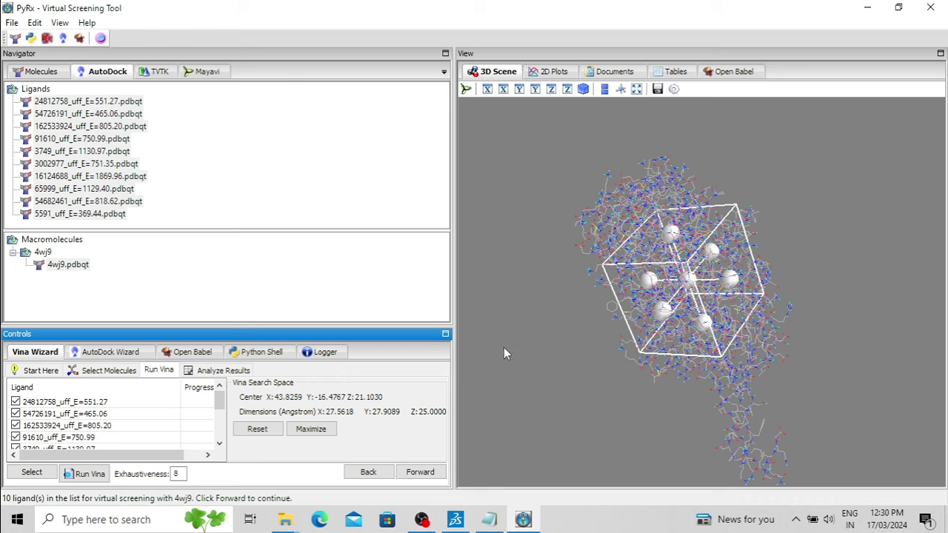
drag(581, 352, 670, 313)
mouse_move(700, 277)
mouse_down()
mouse_move(690, 273)
mouse_move(693, 293)
mouse_up()
drag(562, 270, 742, 303)
drag(649, 280, 629, 271)
drag(683, 243, 681, 236)
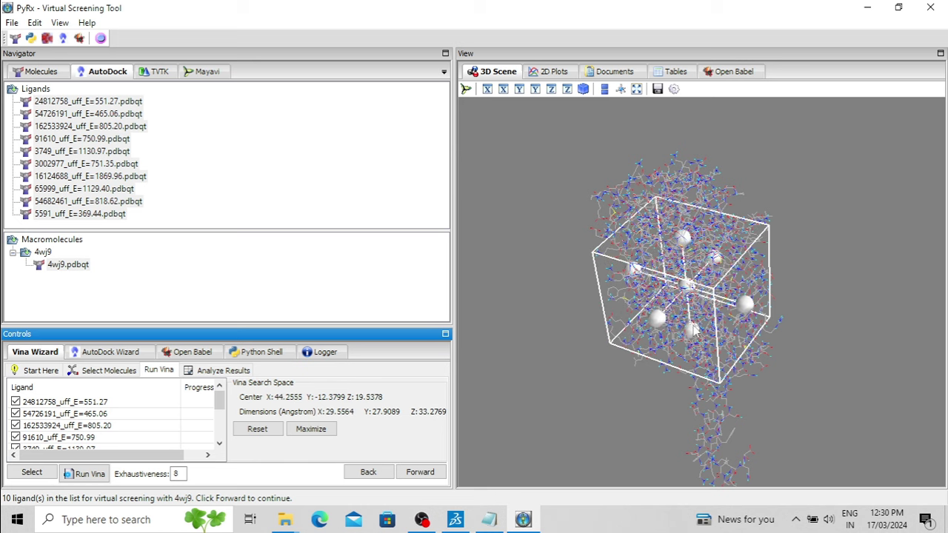
drag(694, 335, 826, 412)
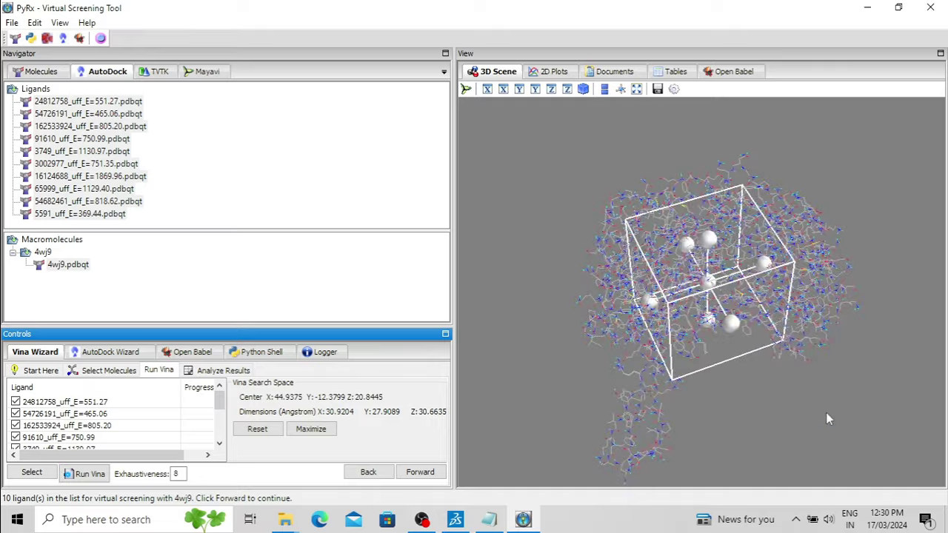
drag(839, 337, 747, 415)
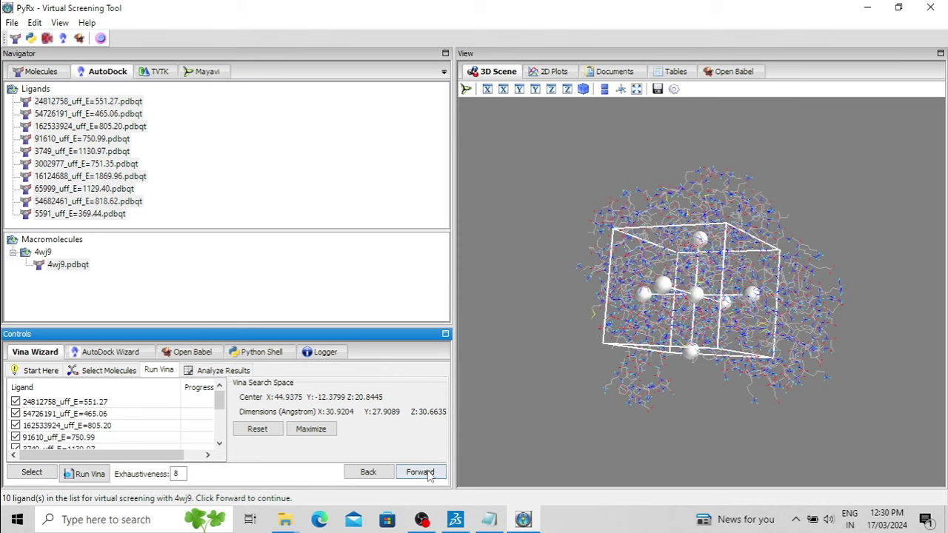
click(420, 472)
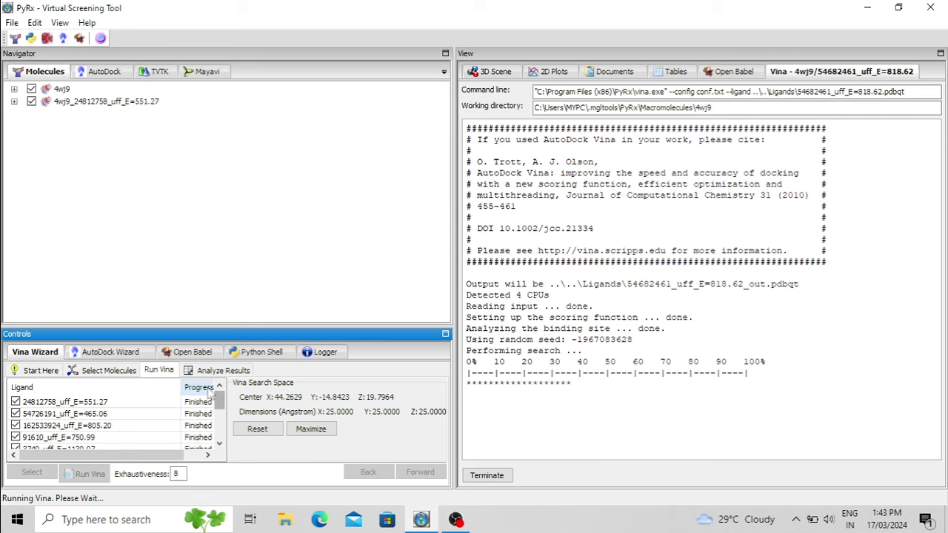
Maximize the docking controls area and review the binding affinities and RMSD values of the docked ligand poses
click(445, 334)
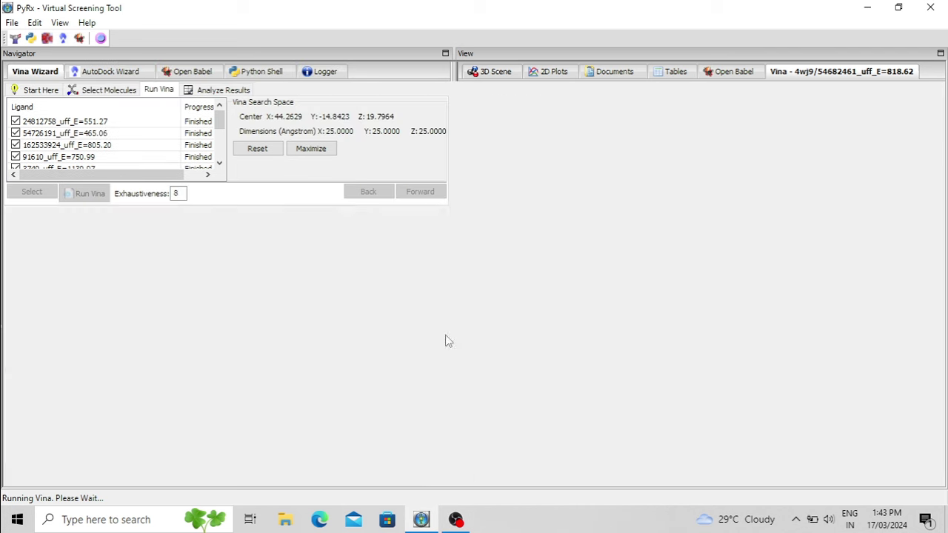
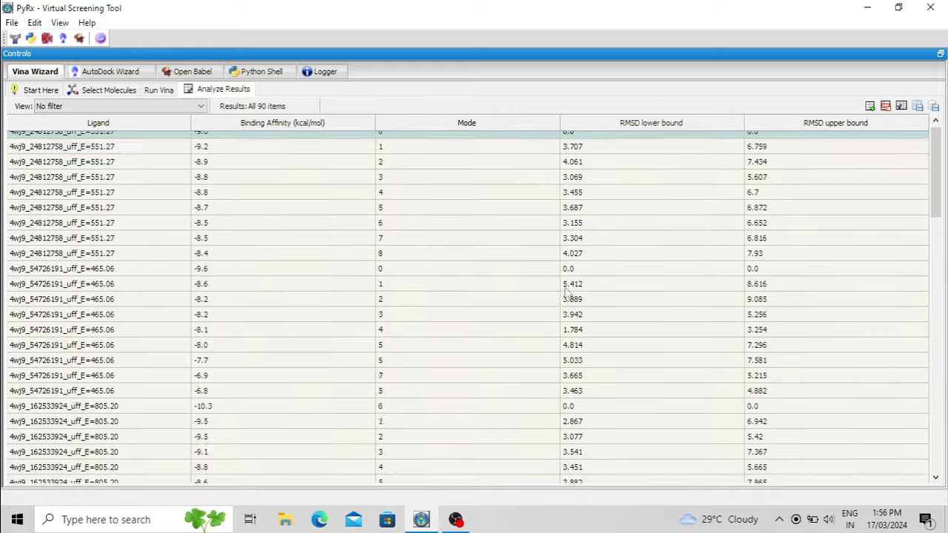
scroll(570, 294, down, 2)
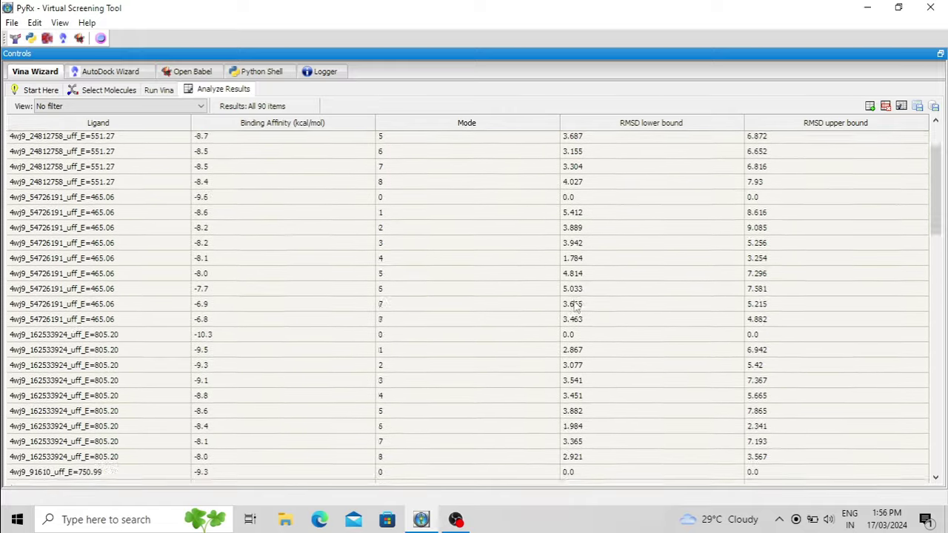
scroll(576, 304, up, 2)
scroll(585, 297, up, 3)
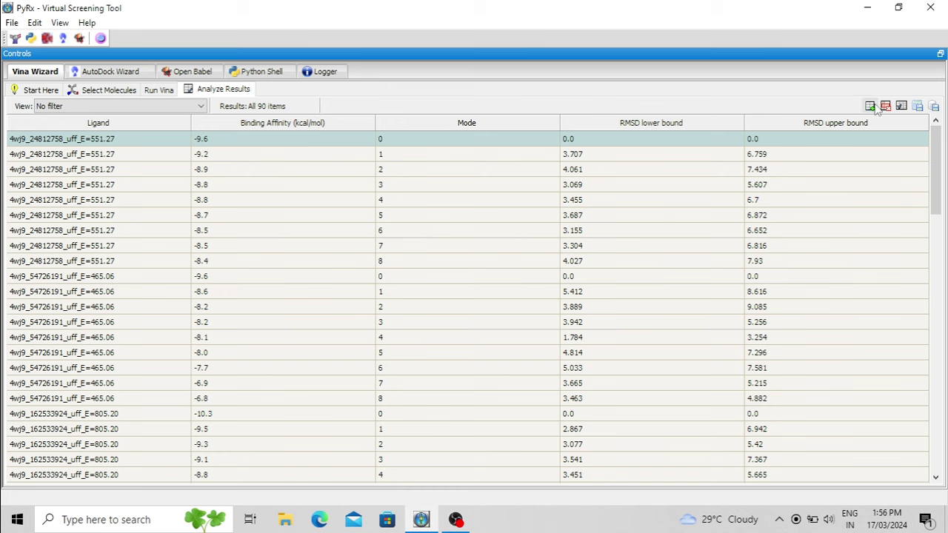
Export the docking results table as a CSV file named result in the INPUT folder on the Desktop
click(917, 108)
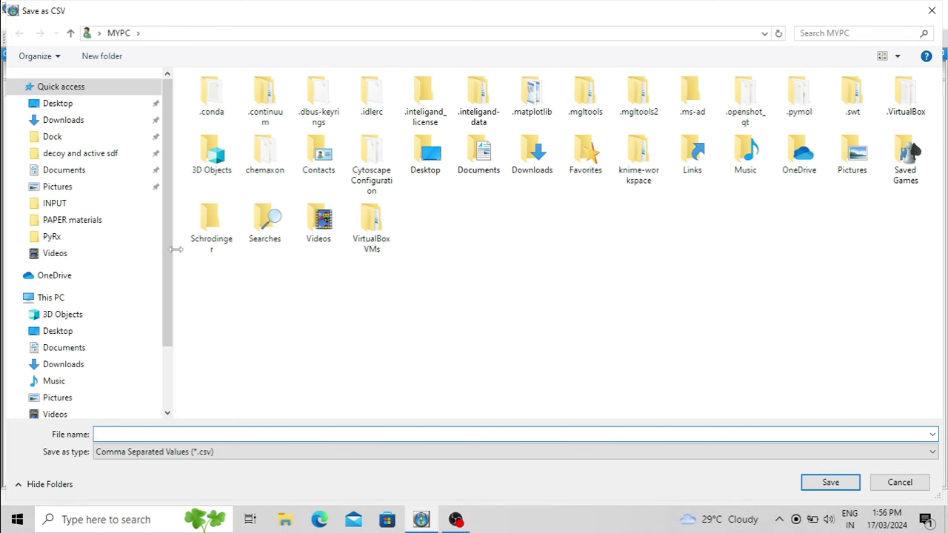
click(57, 103)
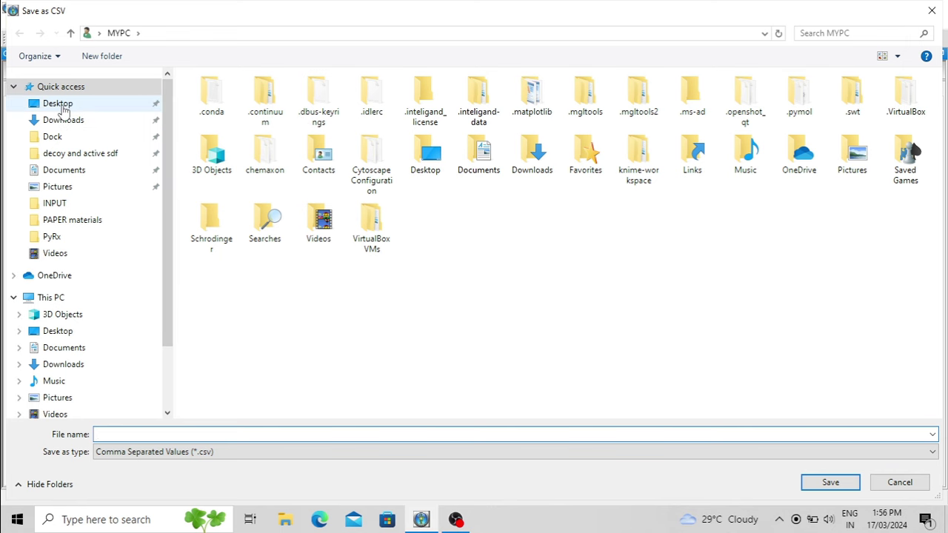
double_click(508, 122)
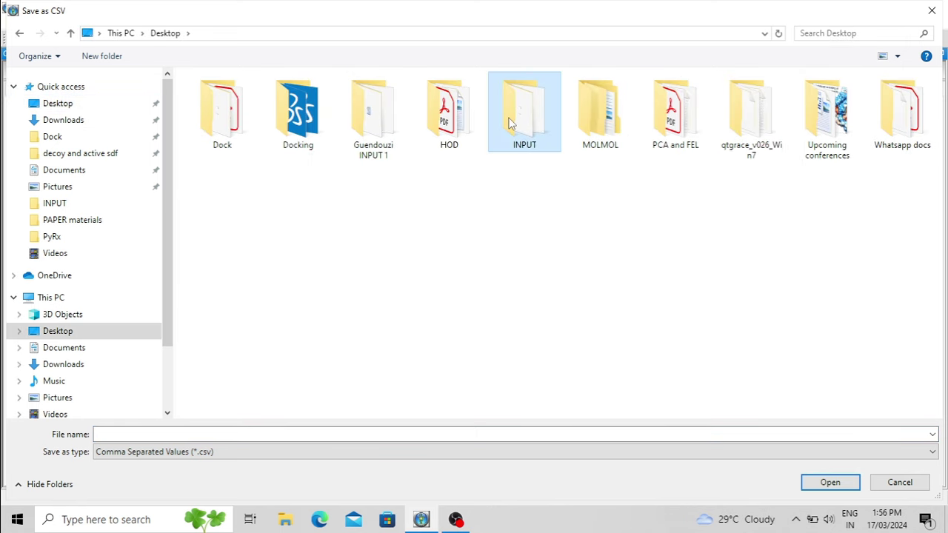
click(109, 435)
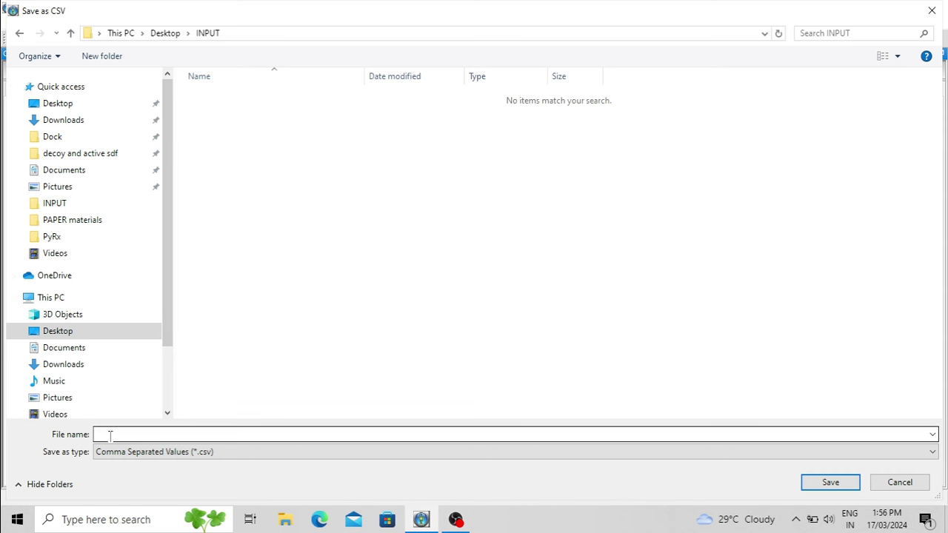
click(109, 435)
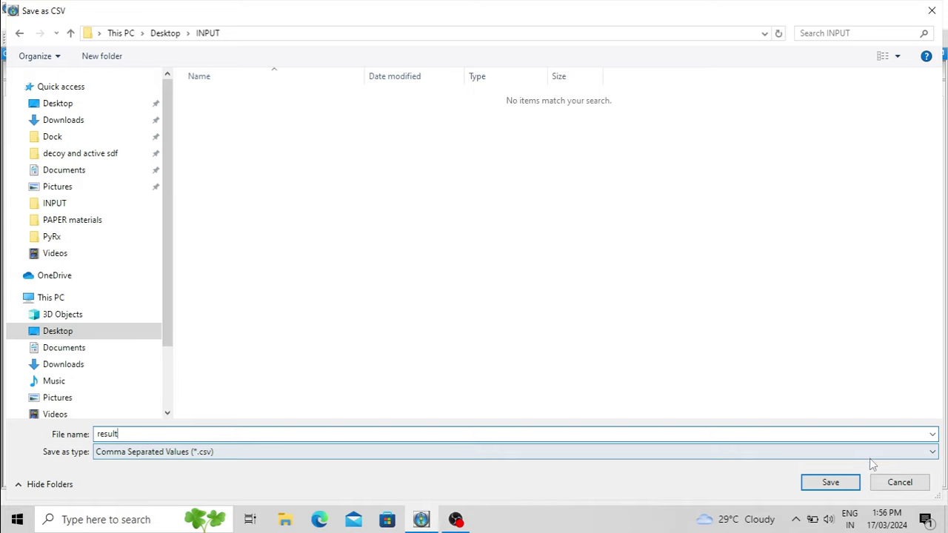
click(850, 482)
click(868, 9)
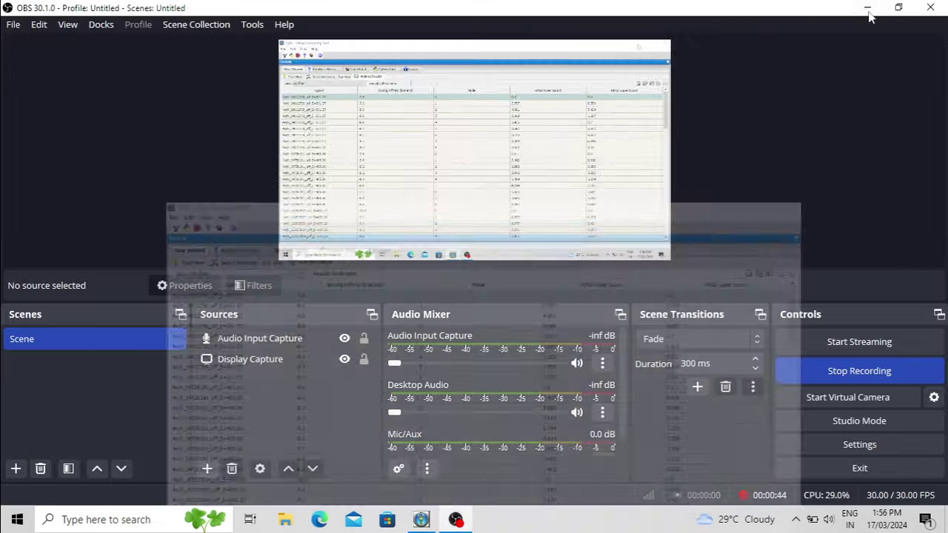
Open the exported result file from the INPUT folder on the Desktop in Excel and maximize its window
click(870, 7)
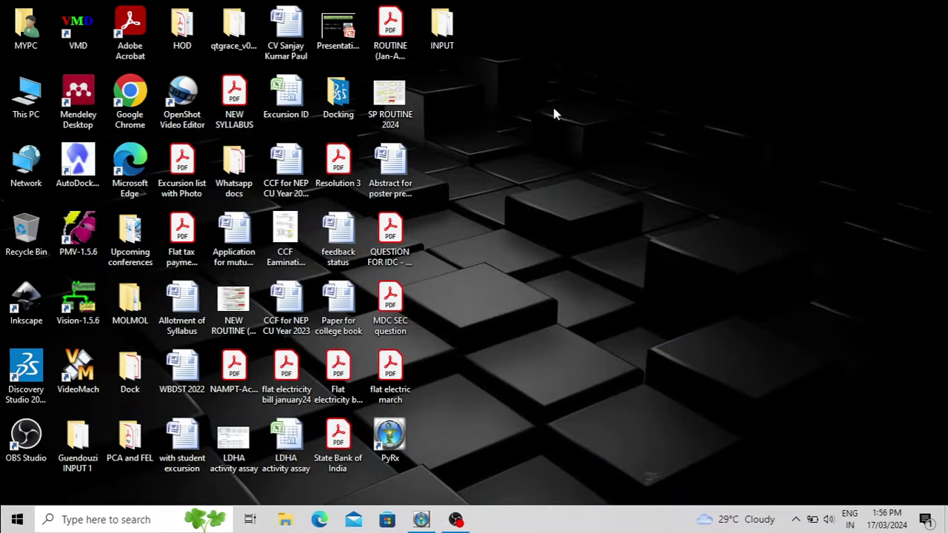
double_click(442, 26)
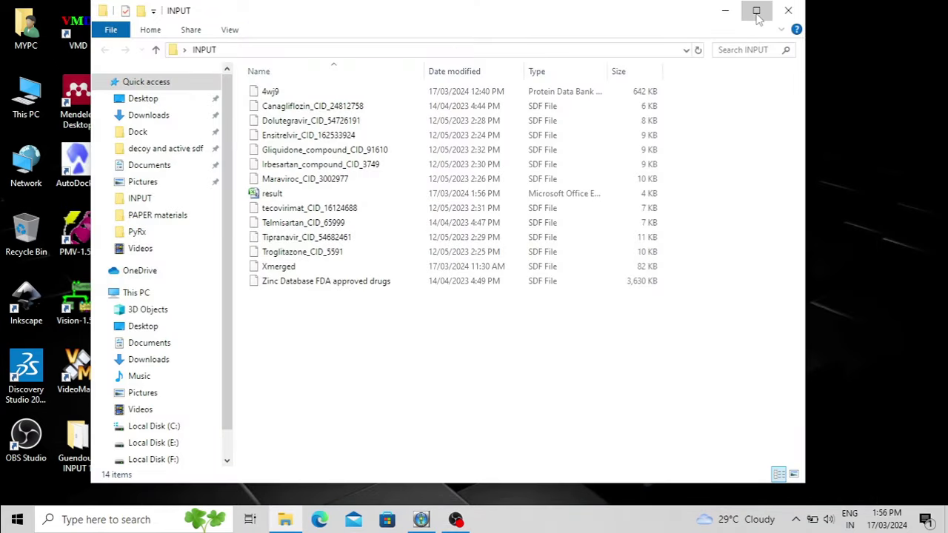
click(756, 11)
double_click(185, 189)
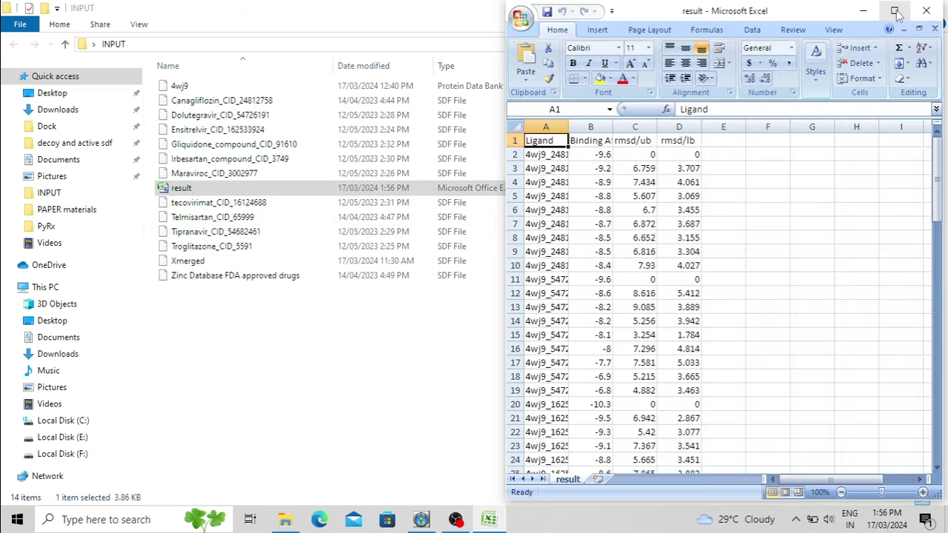
click(896, 11)
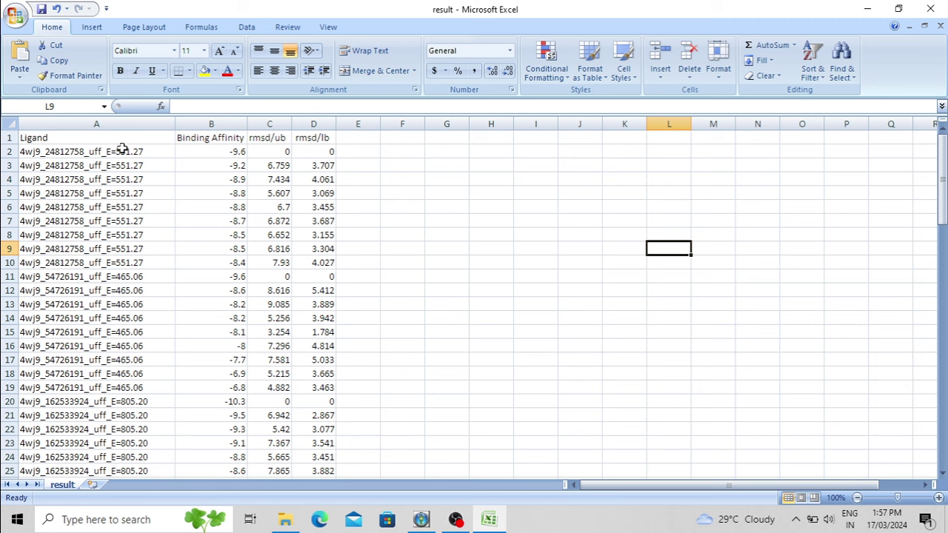
Examine the binding affinity and RMSD values of each ligand's poses in the result sheet, adjusting the Binding Affinity column width
click(103, 151)
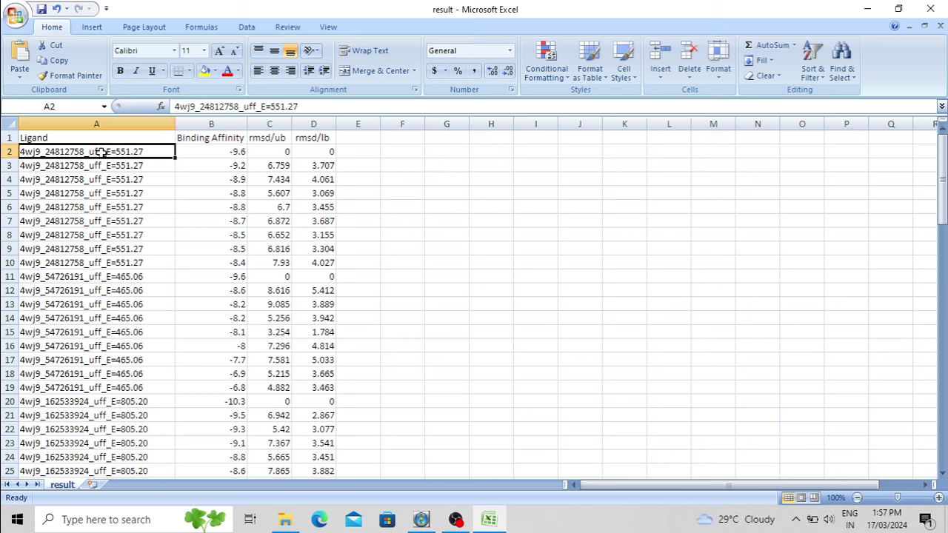
drag(102, 151, 315, 267)
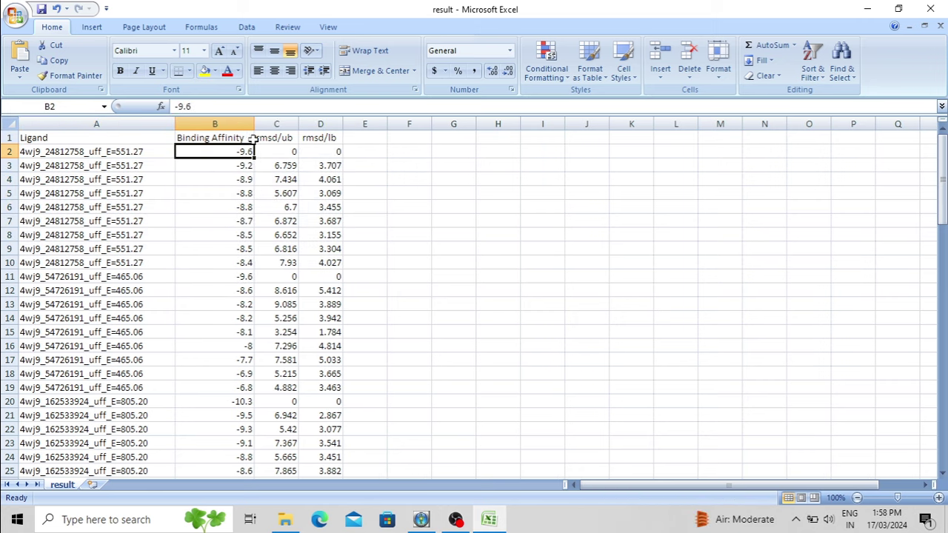
drag(254, 124, 243, 124)
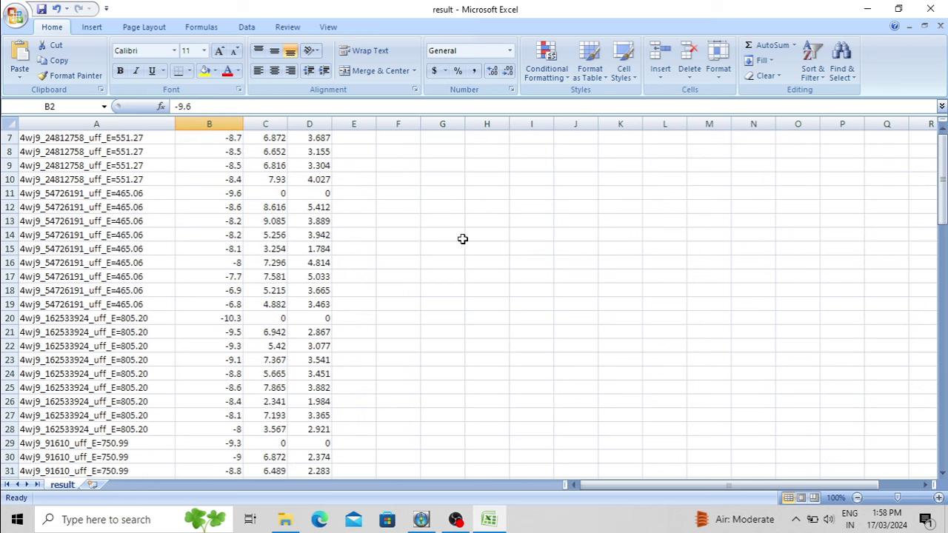
scroll(467, 239, down, 2)
scroll(152, 237, up, 1)
drag(80, 235, 103, 344)
drag(184, 346, 310, 346)
click(375, 255)
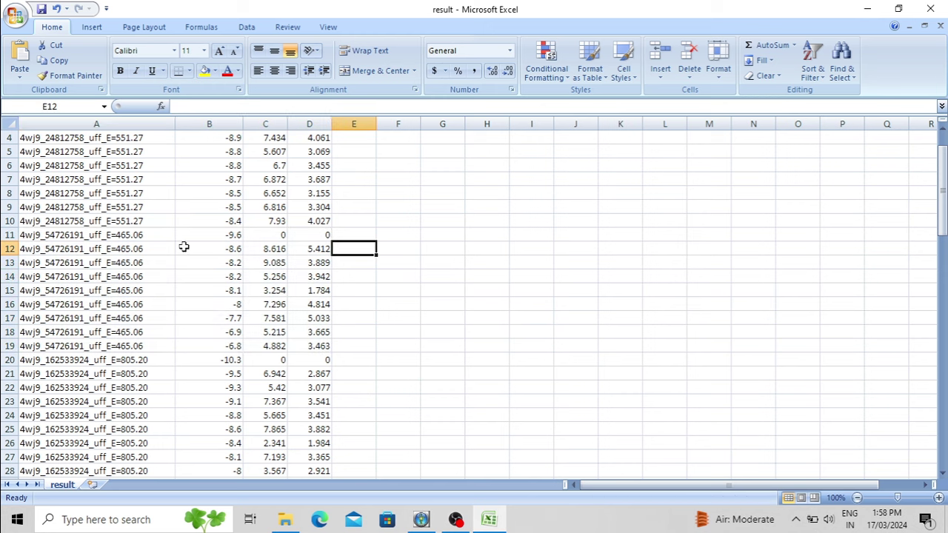
scroll(128, 332, up, 1)
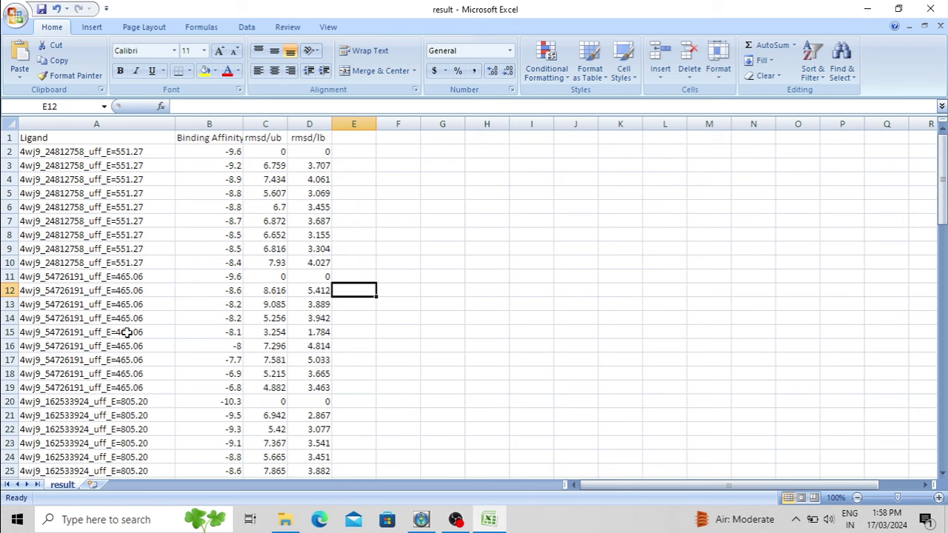
click(9, 151)
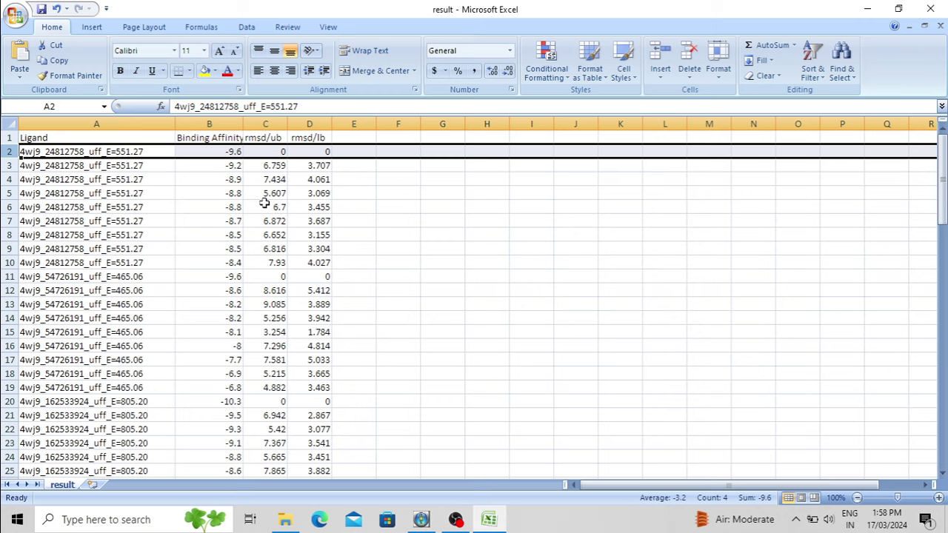
Switch back to PyRx and restore the maximized docking controls area to its normal size
click(868, 9)
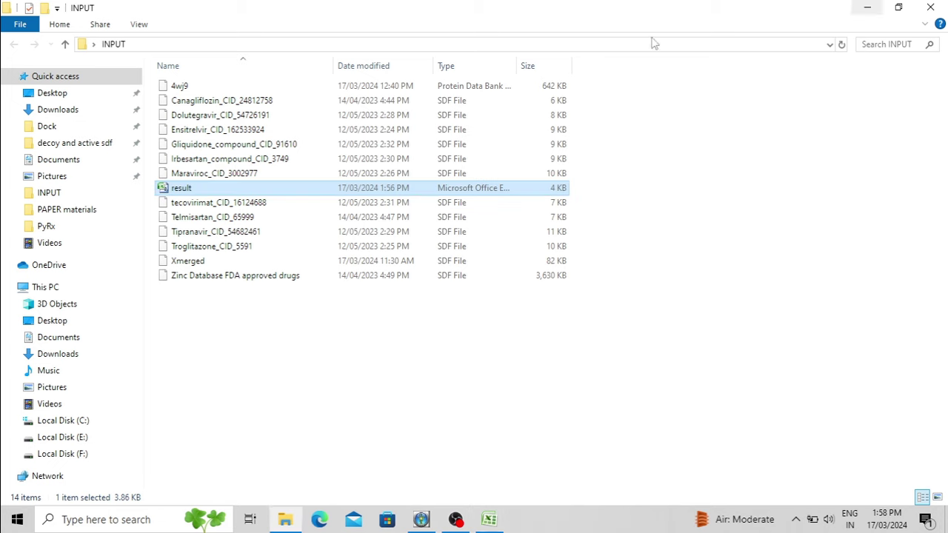
click(456, 521)
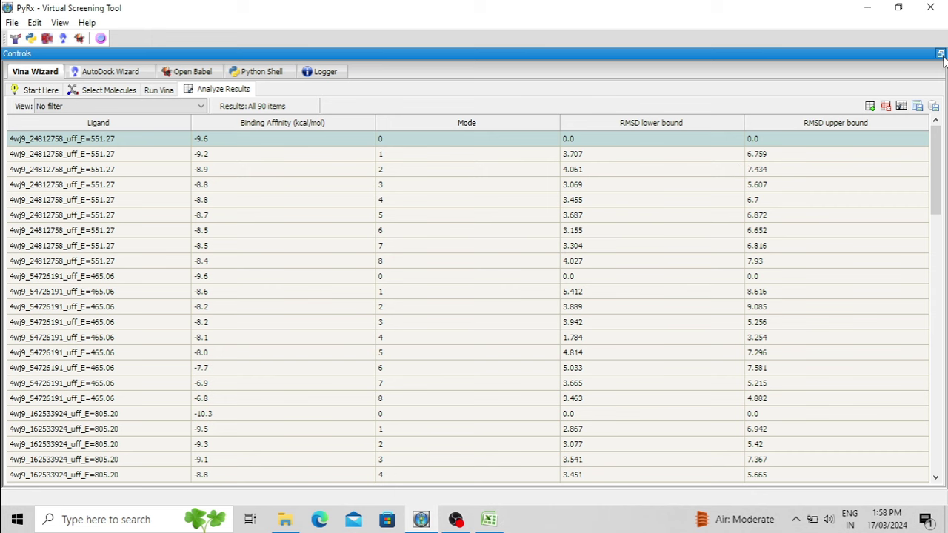
click(941, 55)
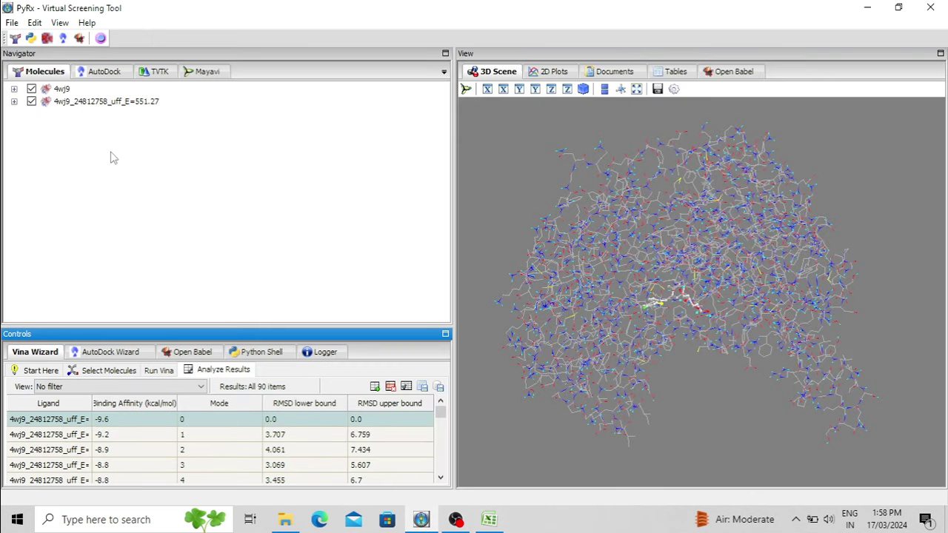
Expand the docking outputs of the 4wj9 macromolecule and load the poses from 16124688_uff_E=1869.96_out.pdbqt into the 3D scene
right_click(187, 194)
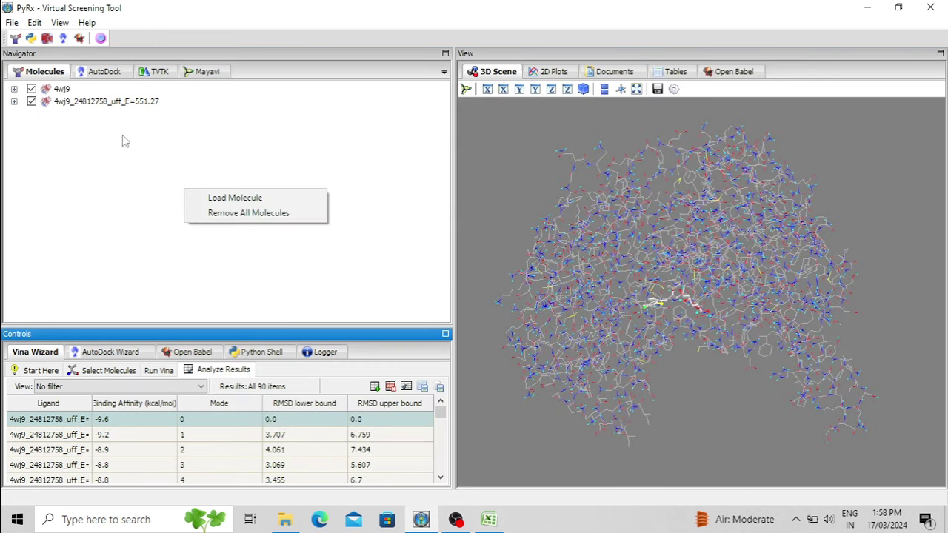
click(104, 72)
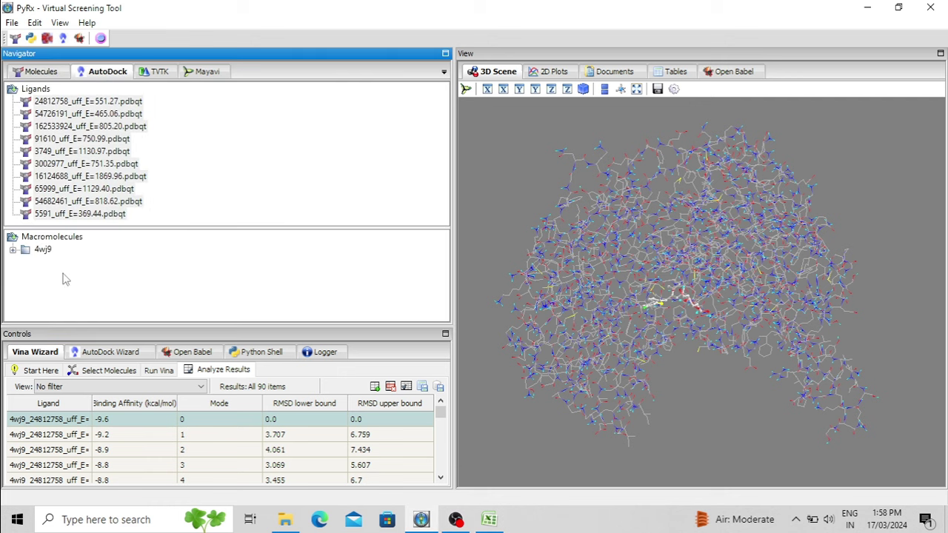
click(13, 250)
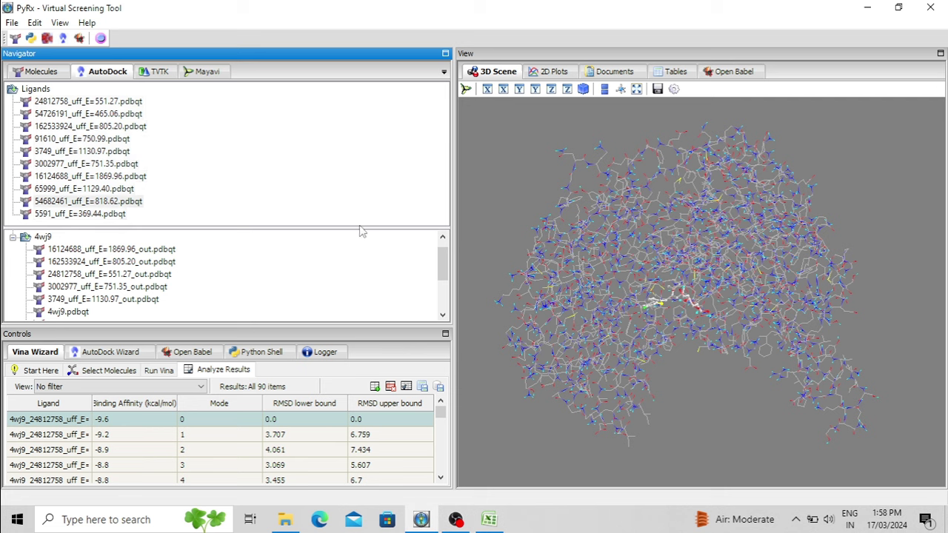
drag(359, 226, 366, 155)
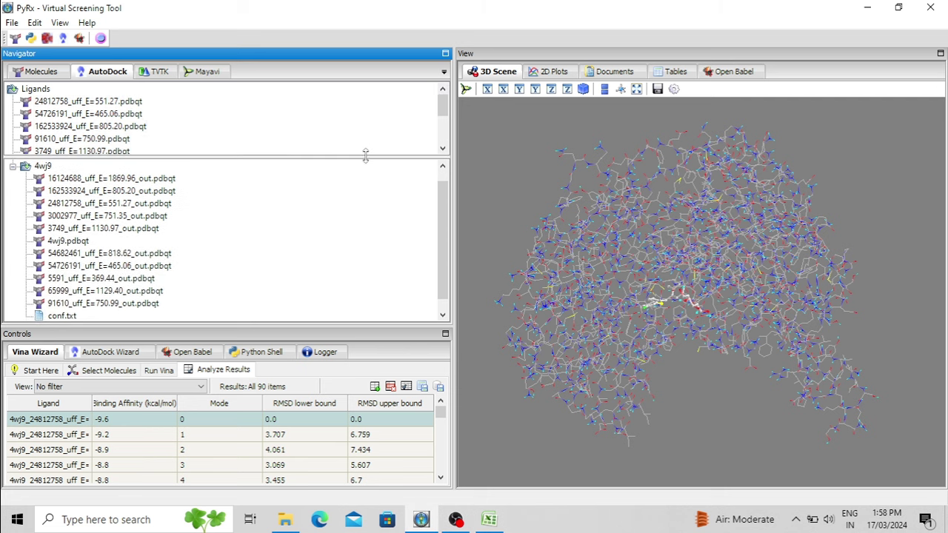
mouse_move(445, 223)
mouse_down()
mouse_move(442, 200)
mouse_move(442, 269)
mouse_move(442, 211)
mouse_up()
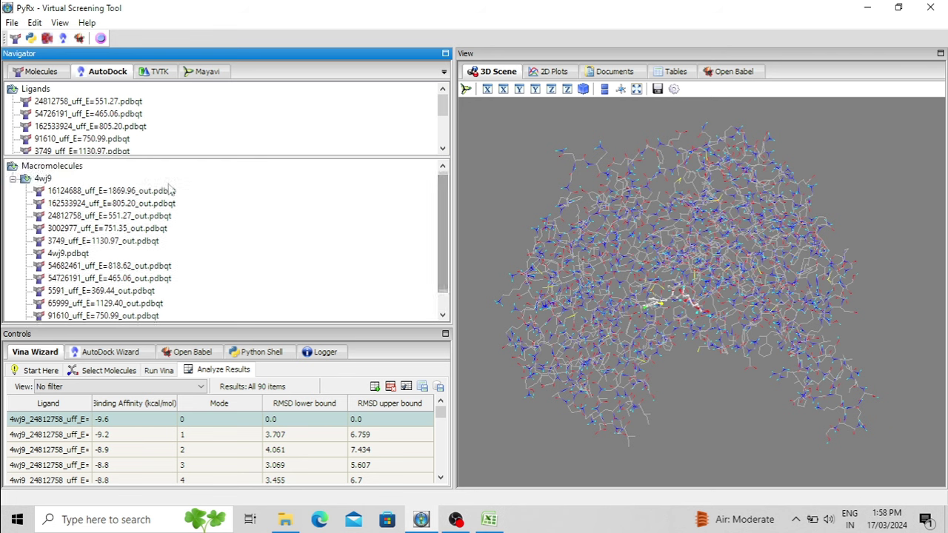
double_click(97, 192)
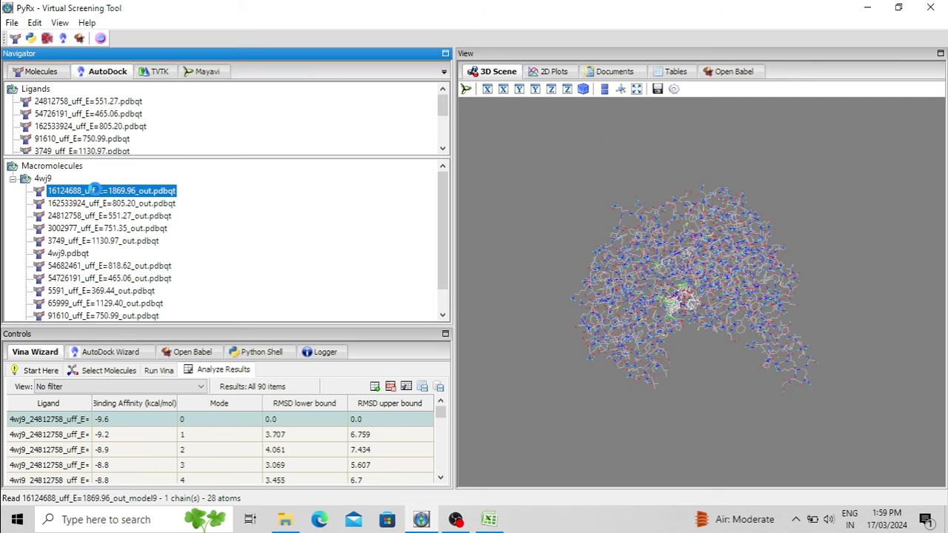
Hide 4wj9, 4wj9_24812758_uff_E=551.27 and models 2 to 9 of 16124688_uff_E=1869.96_out, keeping only model1 displayed
click(41, 72)
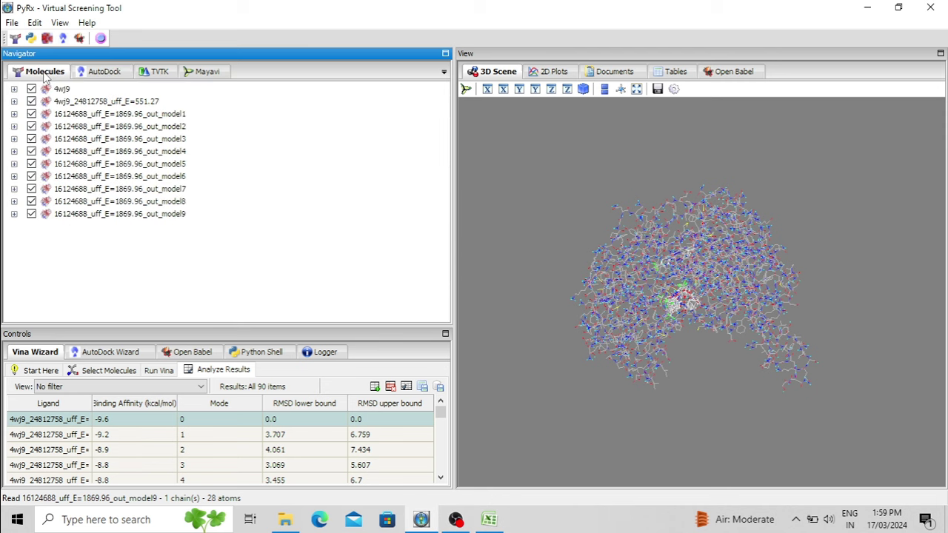
click(176, 115)
click(178, 127)
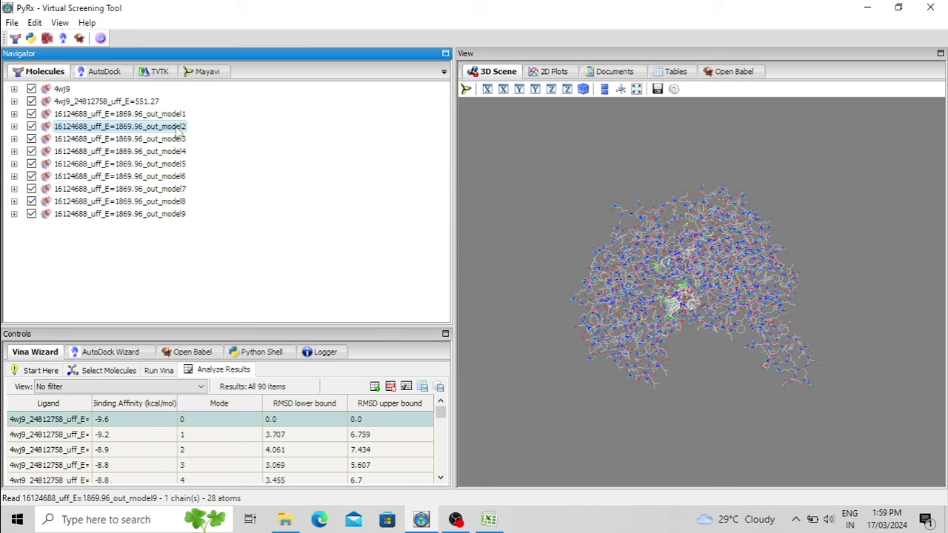
click(170, 117)
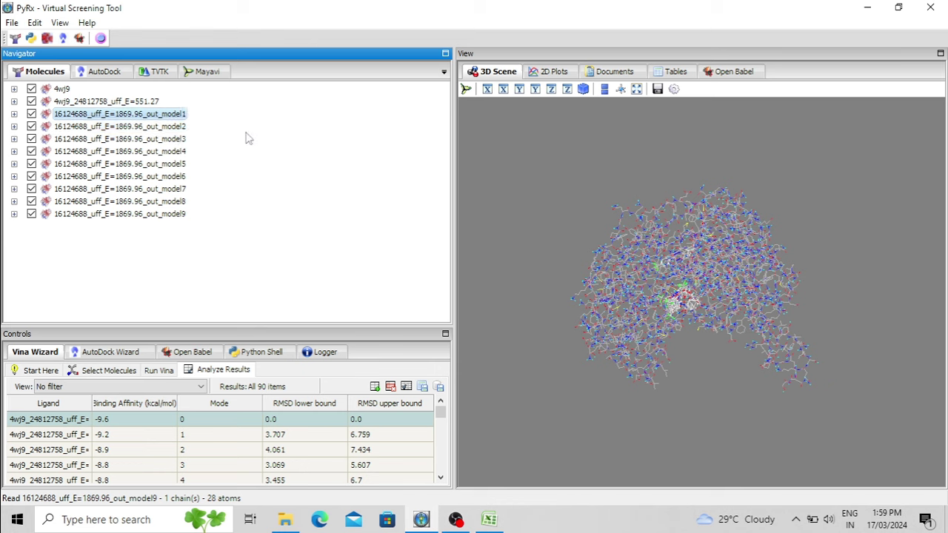
click(31, 126)
click(32, 139)
click(31, 151)
click(32, 164)
click(32, 176)
click(32, 189)
click(32, 201)
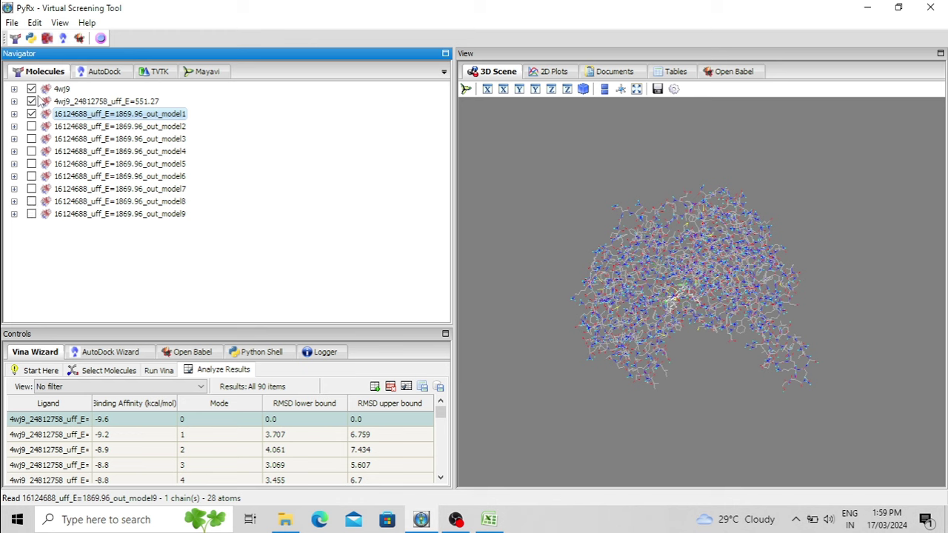
click(32, 101)
click(31, 89)
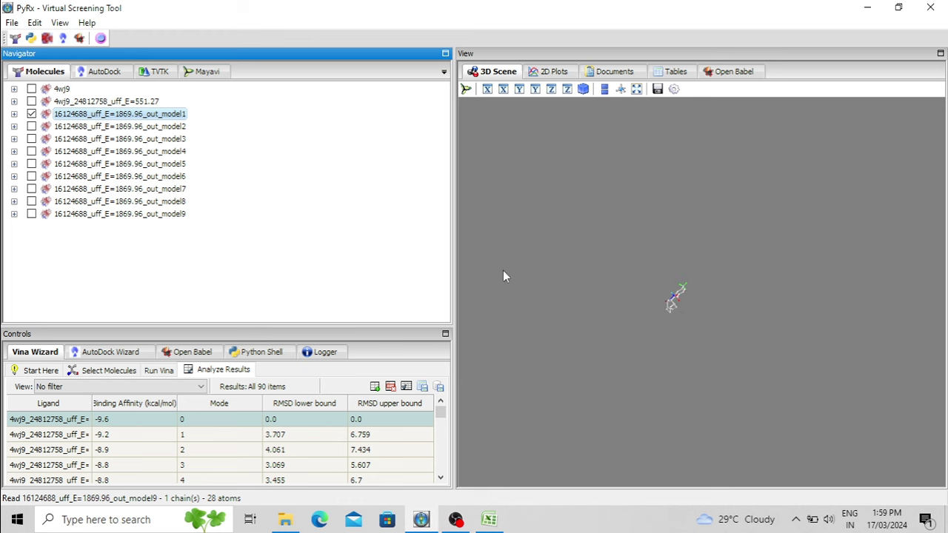
scroll(634, 314, up, 5)
drag(627, 317, 691, 278)
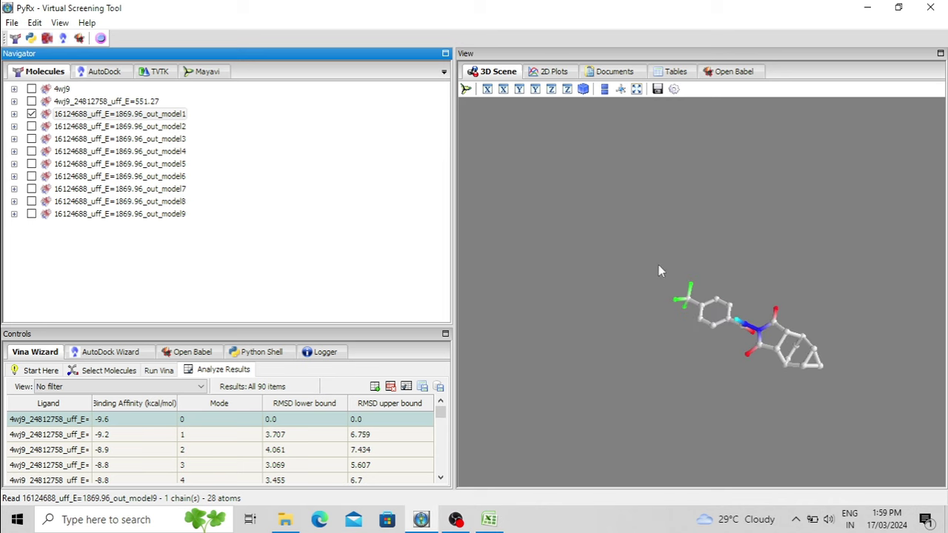
Save the 16124688_uff_E=1869.96_out_model1 pose as a PDB file named 1st ligand.pdb in the INPUT folder on the Desktop
click(162, 118)
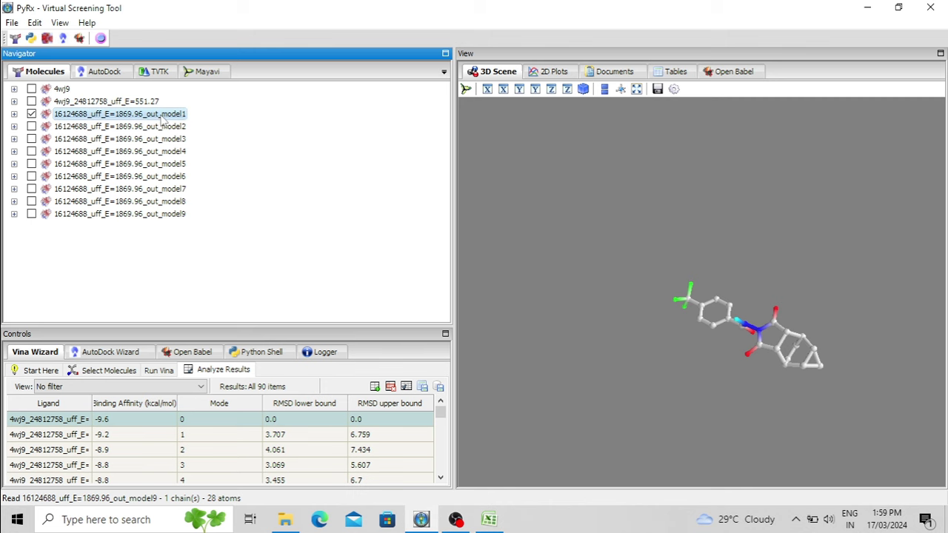
right_click(162, 119)
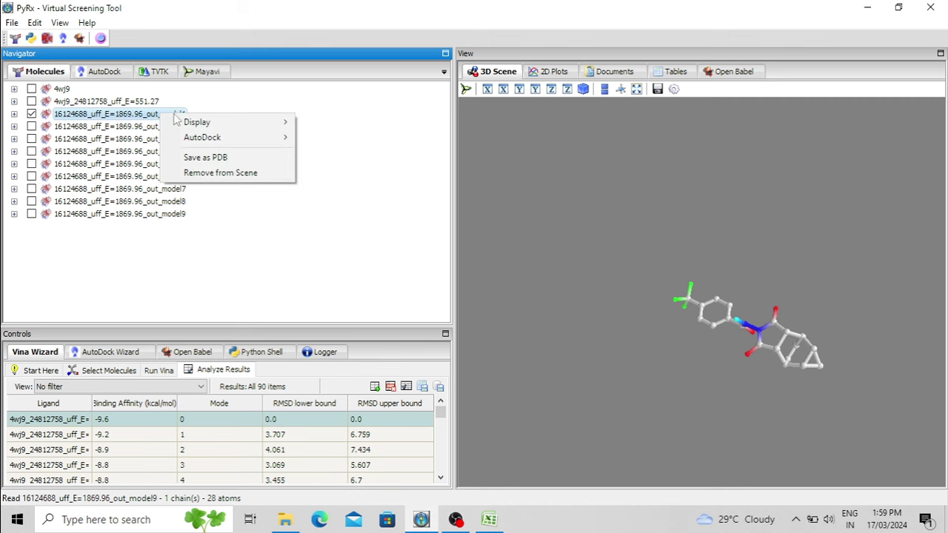
click(218, 160)
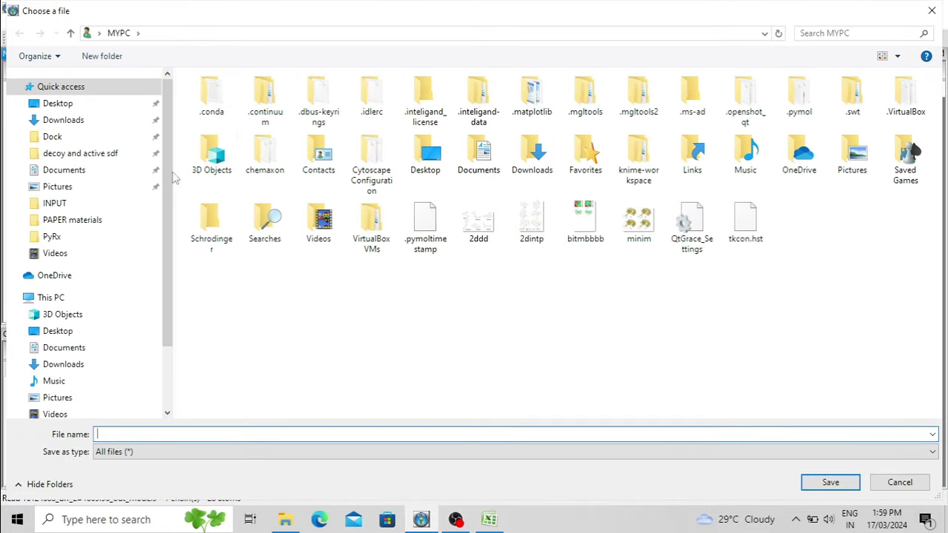
click(71, 105)
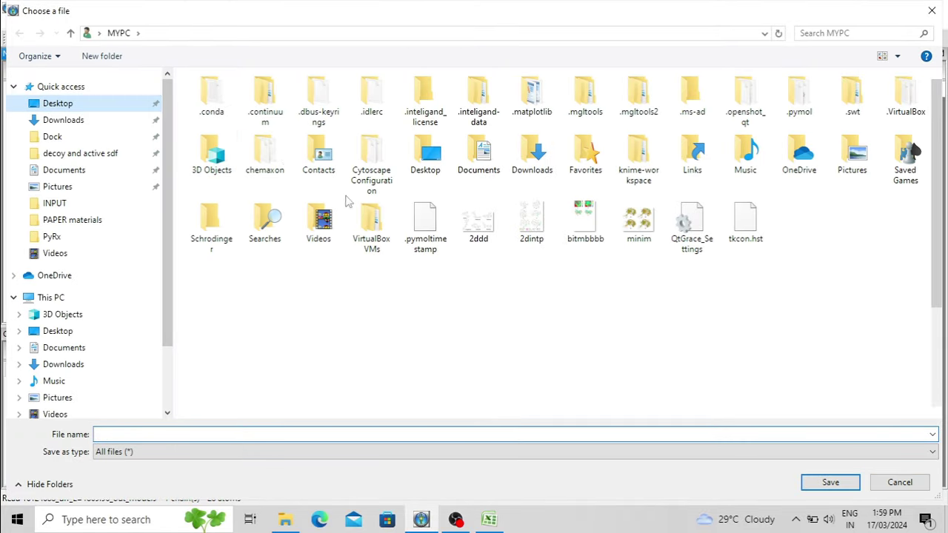
click(529, 112)
double_click(529, 113)
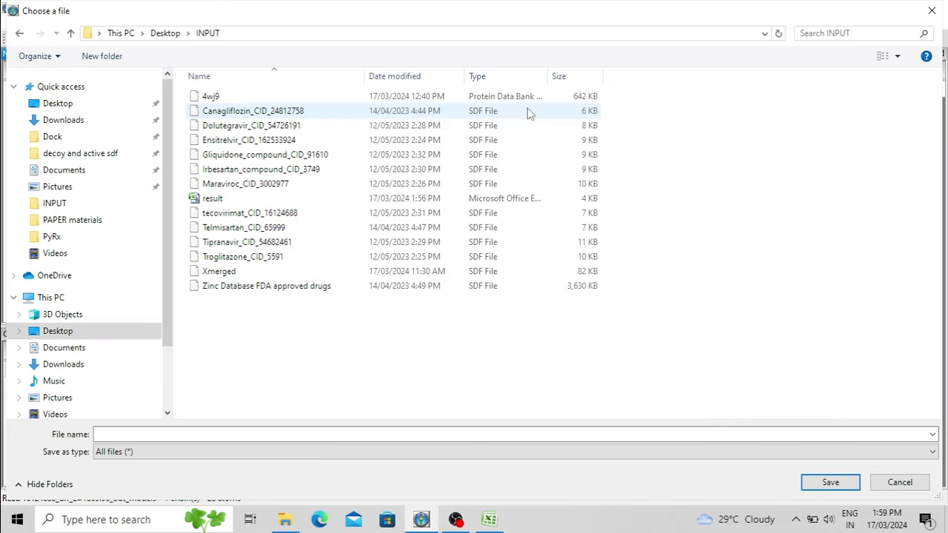
click(185, 433)
text(1st.pdb)
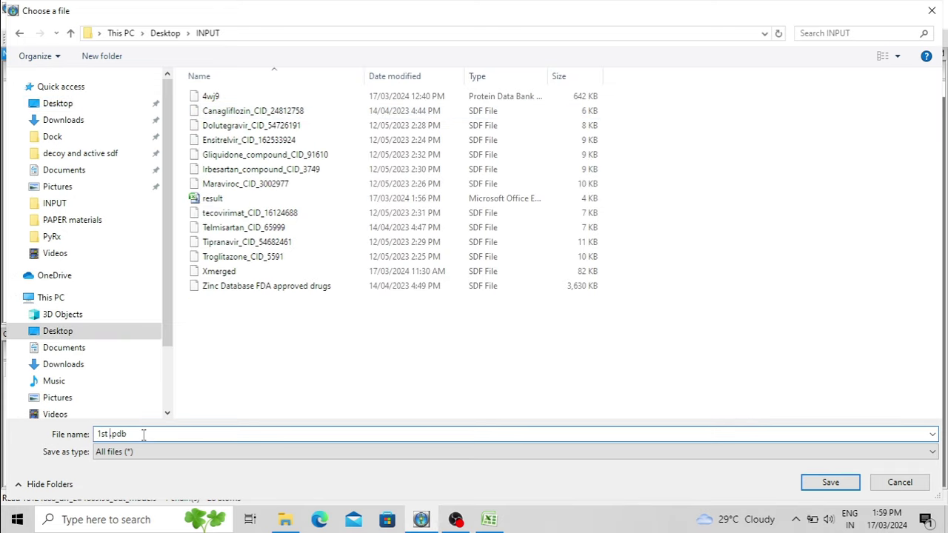
text( ligand)
click(831, 483)
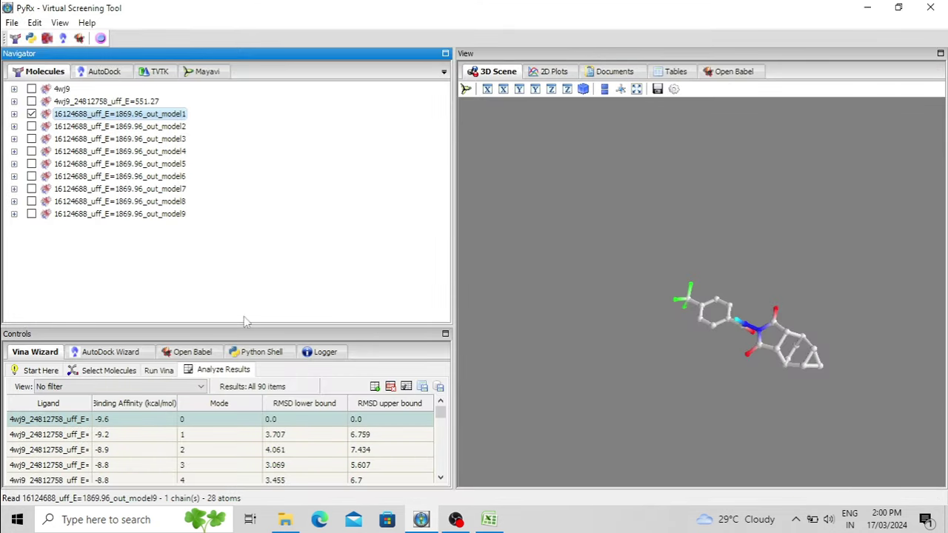
Load the docked poses from 162533924_uff_E=805.20_out.pdbqt into the 3D scene and return to the list of loaded molecules
click(104, 72)
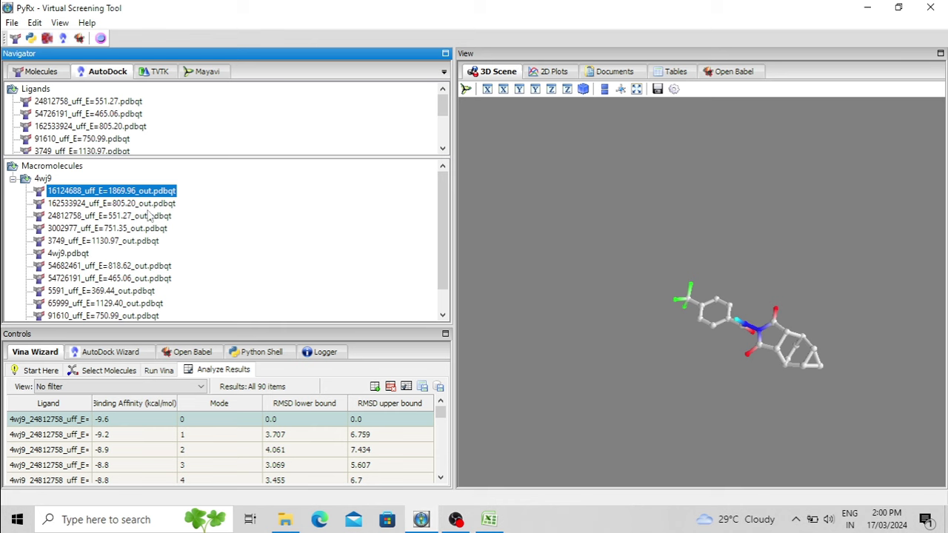
double_click(84, 206)
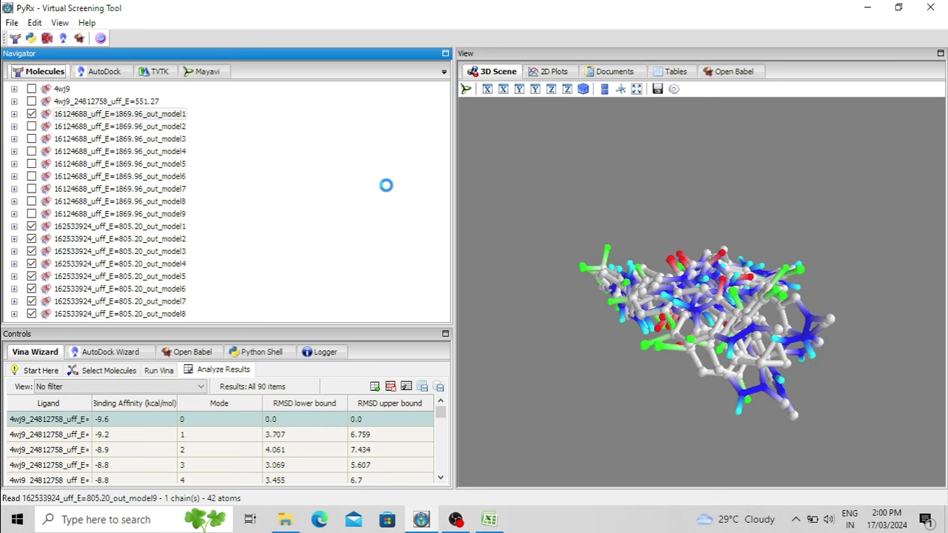
click(31, 72)
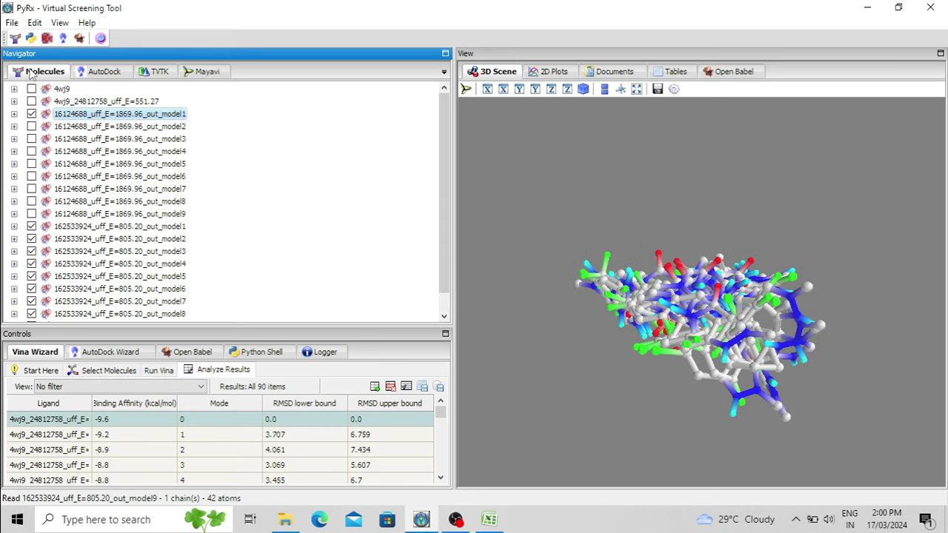
Hide models 2 to 9 of 162533924_uff_E=805.20_out, keeping its model1 displayed in the 3D scene
scroll(279, 201, down, 1)
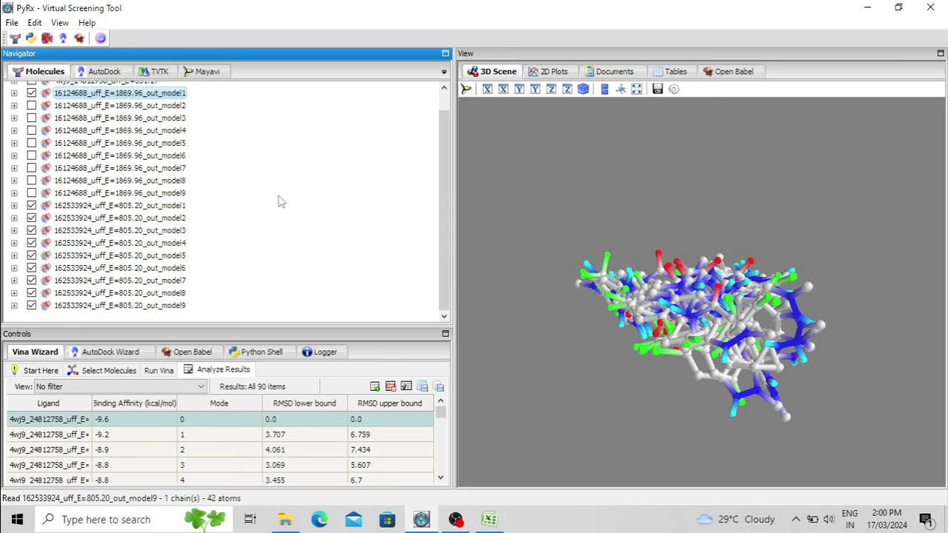
click(62, 207)
click(31, 218)
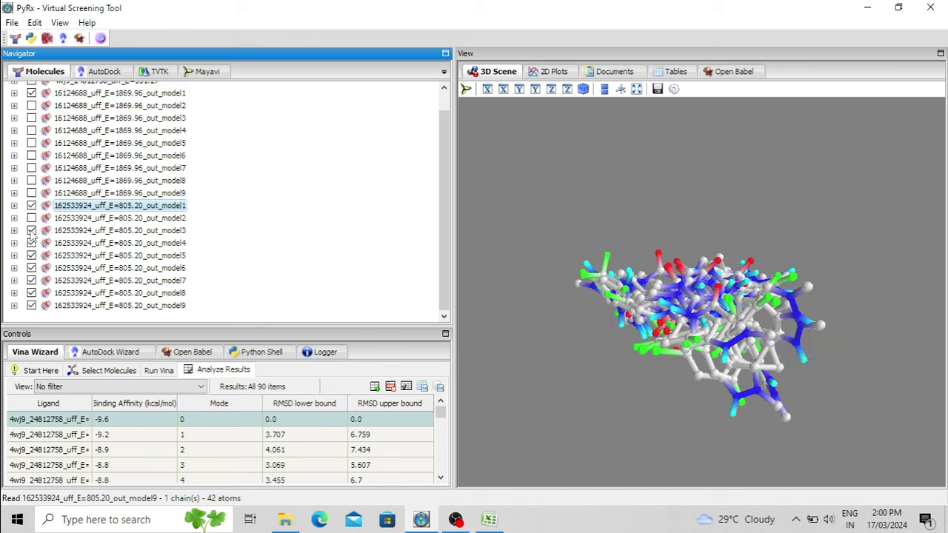
click(31, 231)
click(31, 243)
click(31, 256)
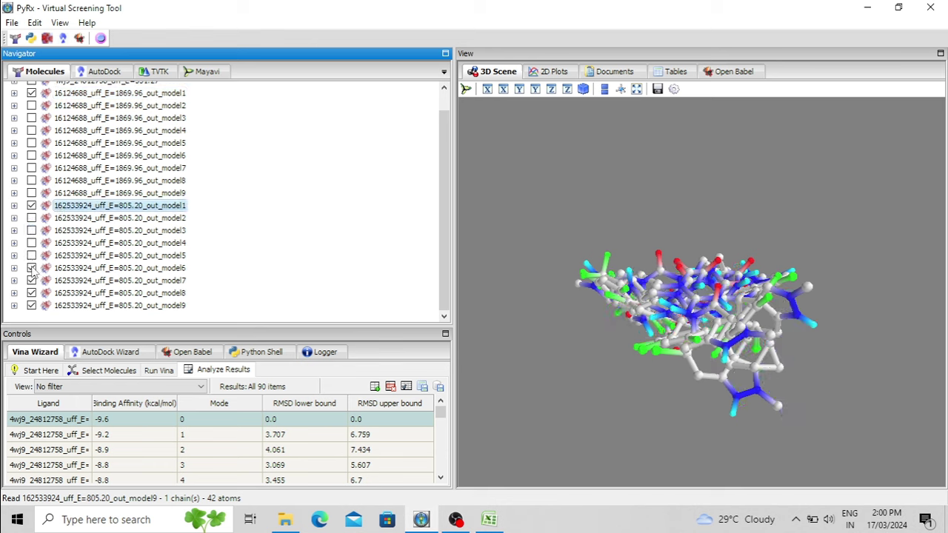
click(31, 268)
click(31, 280)
click(31, 292)
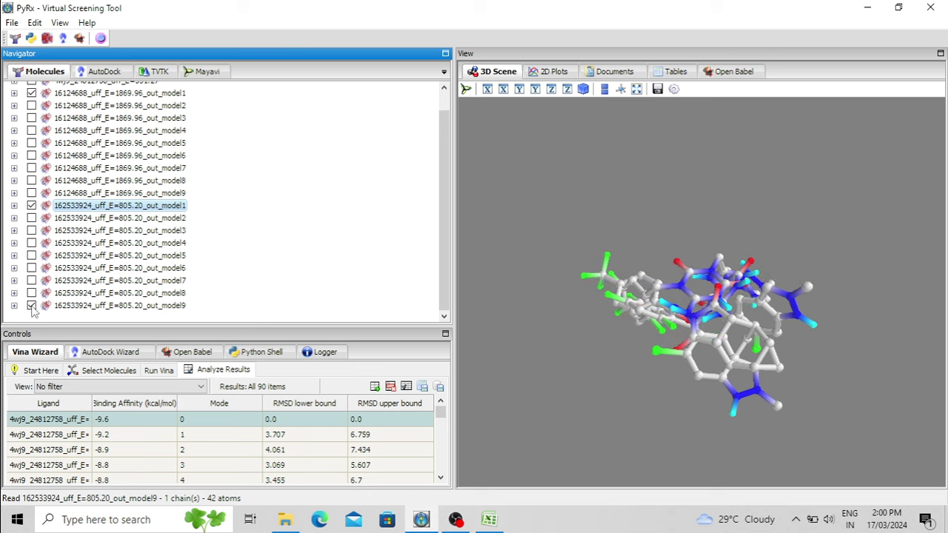
click(31, 305)
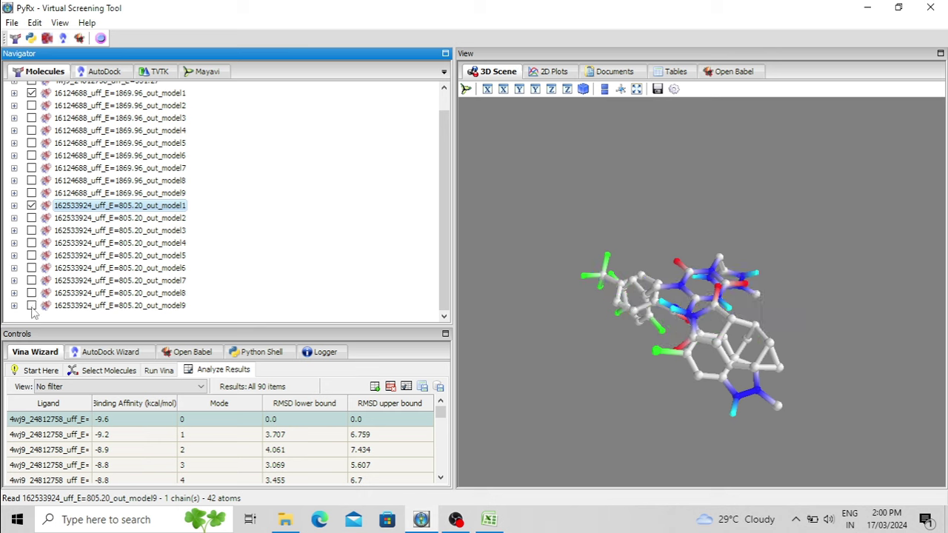
Save the 162533924_uff_E=805.20_out_model1 pose as a PDB file named 2nd ligand.pdb in the INPUT folder on the Desktop
right_click(168, 210)
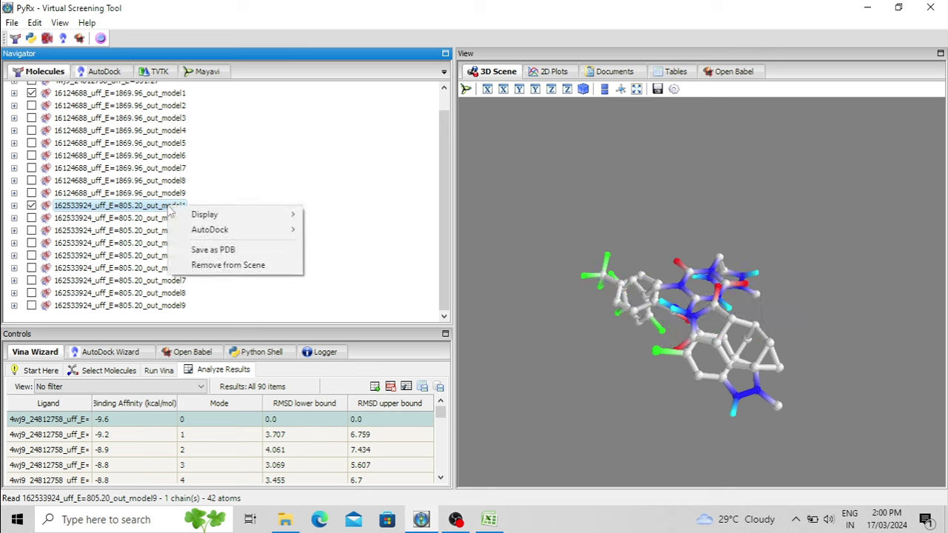
click(228, 252)
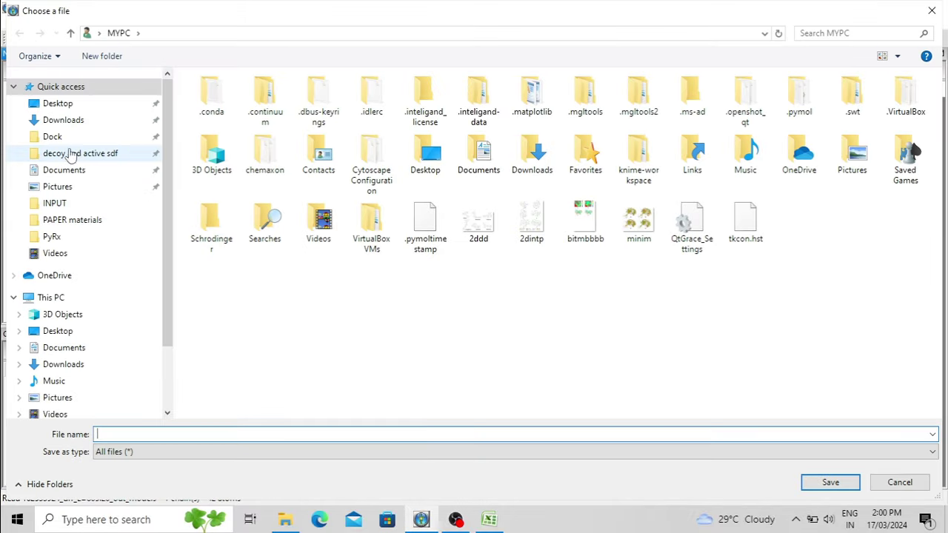
click(66, 103)
click(509, 119)
double_click(510, 118)
click(119, 434)
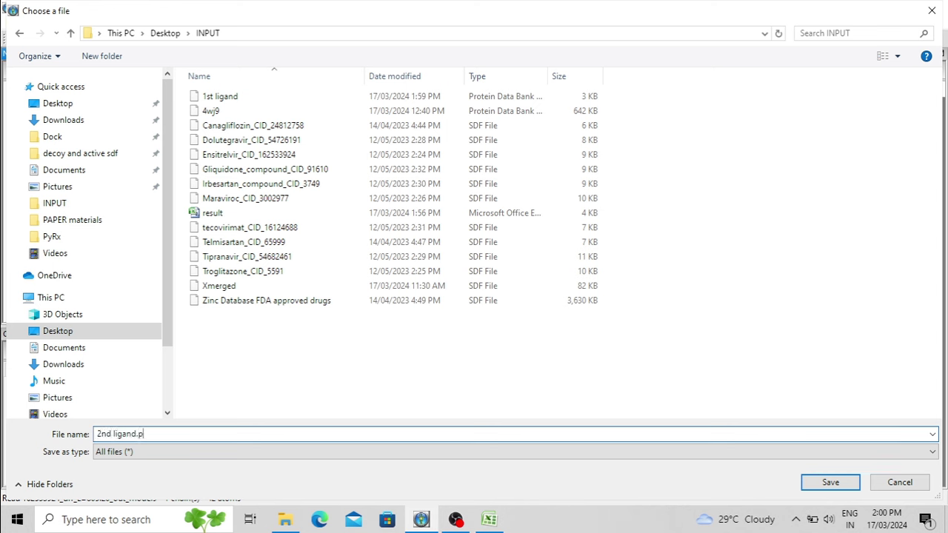
click(831, 482)
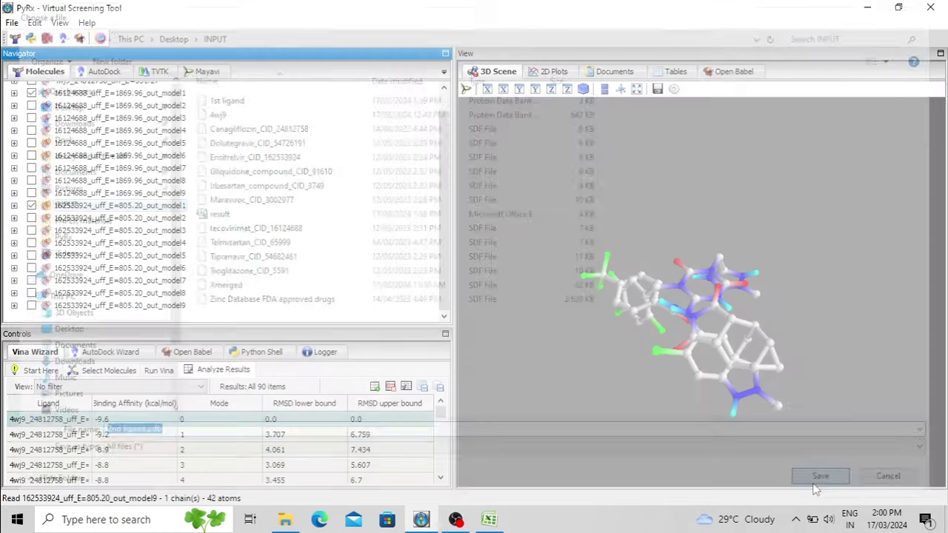
Switch to the INPUT folder in File Explorer and check the saved 1st ligand and 2nd ligand files and their file type
click(870, 11)
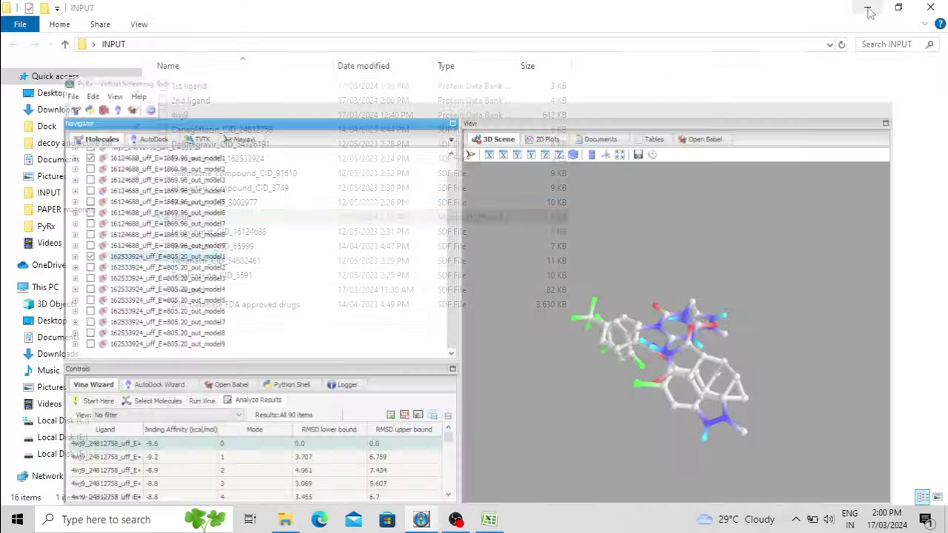
click(545, 341)
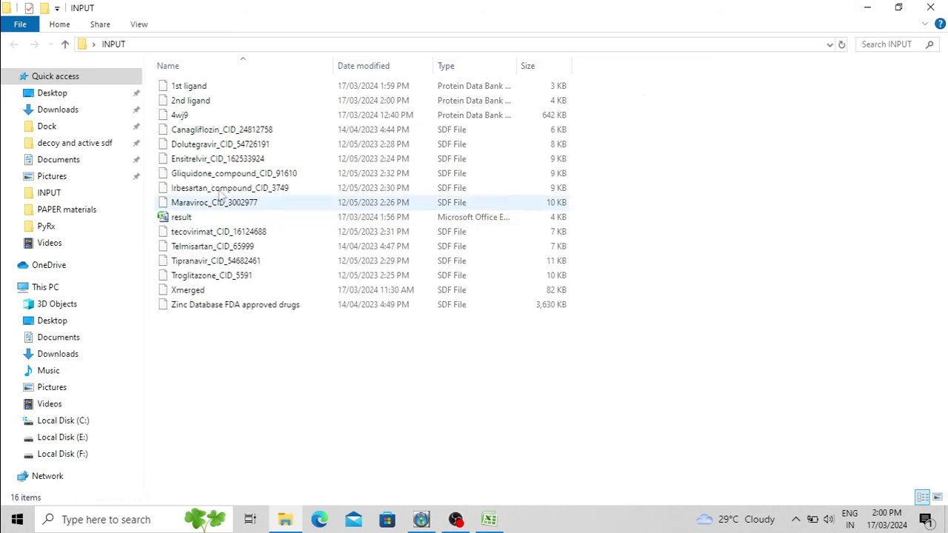
click(210, 87)
click(307, 99)
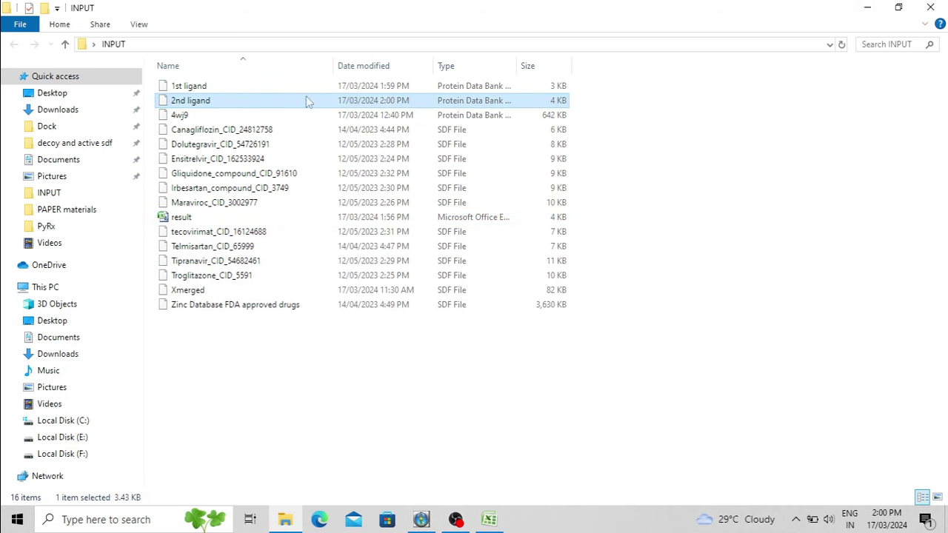
click(466, 88)
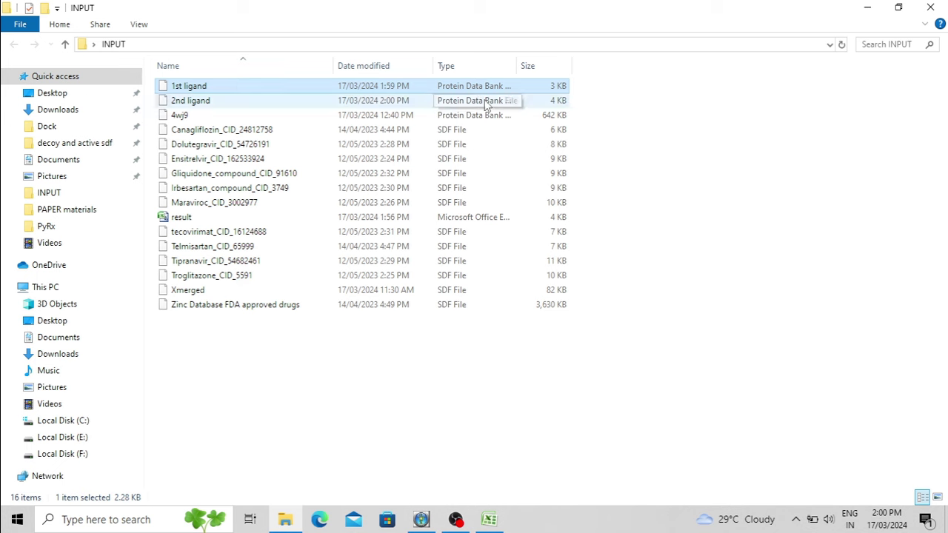
click(489, 100)
click(490, 87)
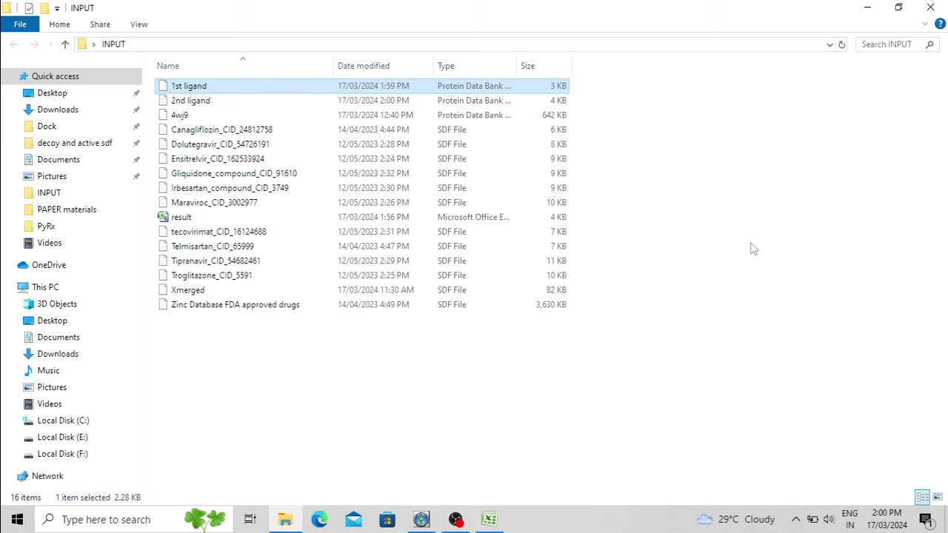
click(502, 101)
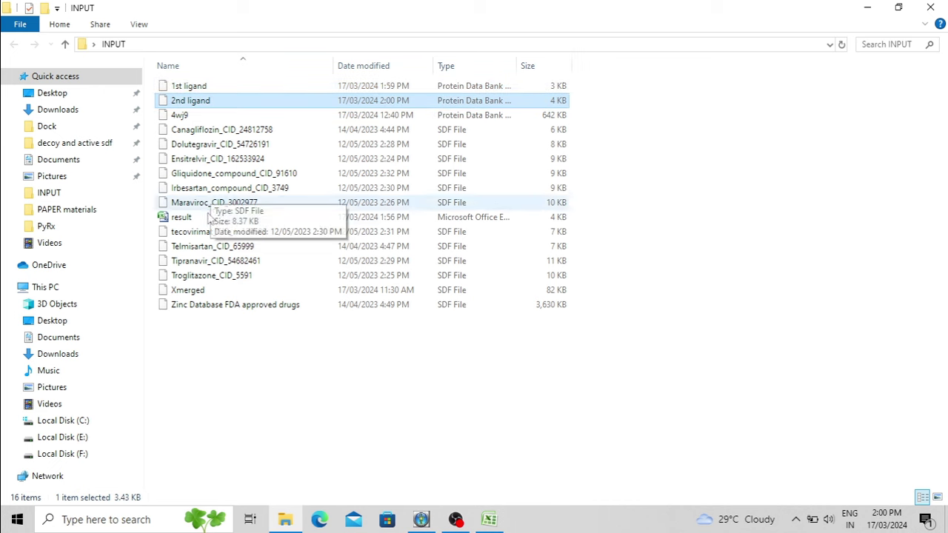
click(206, 86)
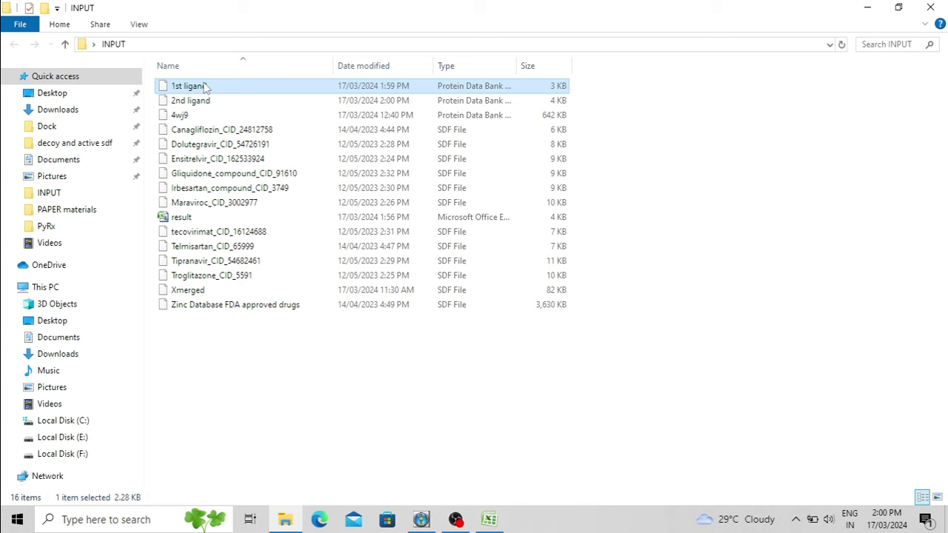
Return to PyRx and examine the two displayed model1 ligand poses from several angles in the 3D scene
click(421, 519)
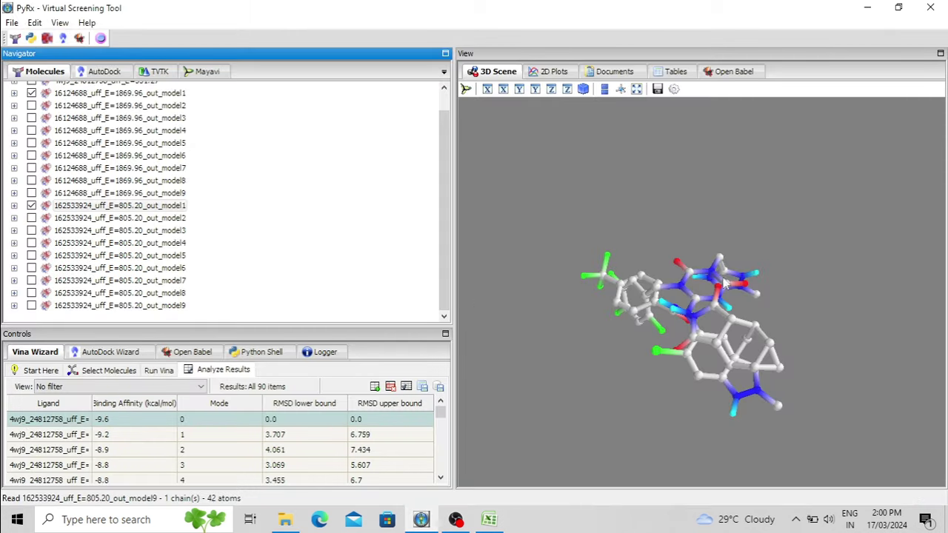
mouse_move(791, 329)
mouse_down()
mouse_move(778, 235)
mouse_move(762, 208)
mouse_move(686, 361)
mouse_move(657, 368)
mouse_move(766, 315)
mouse_up()
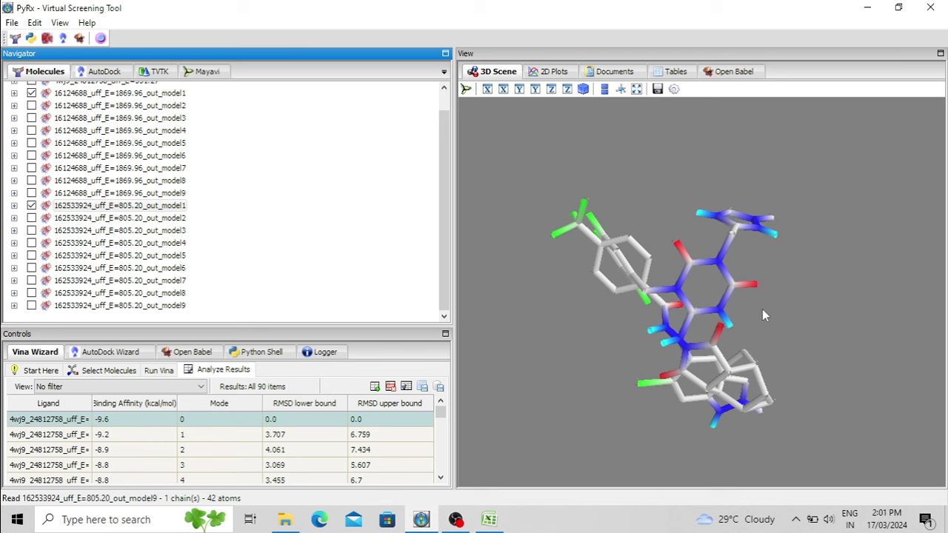
drag(763, 314, 820, 278)
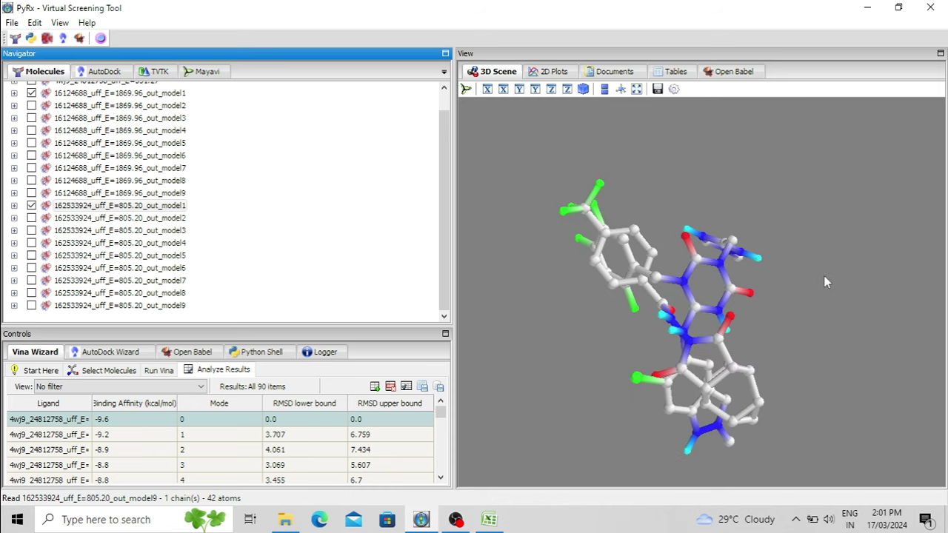
drag(803, 313, 757, 315)
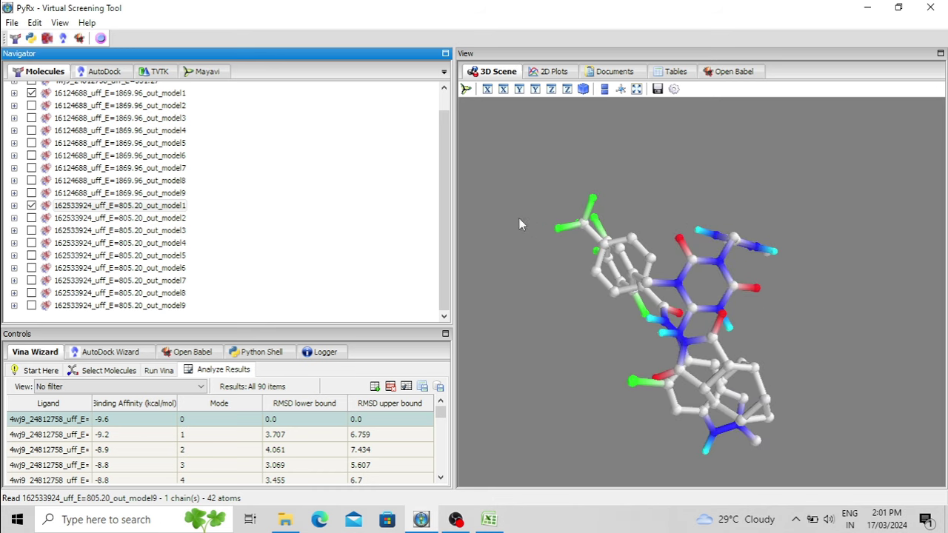
scroll(445, 113, up, 2)
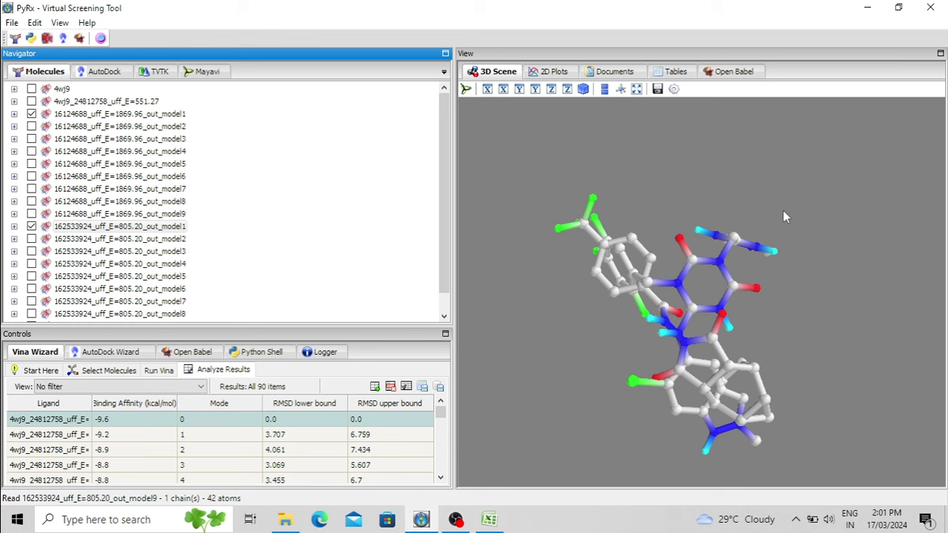
drag(783, 210, 741, 248)
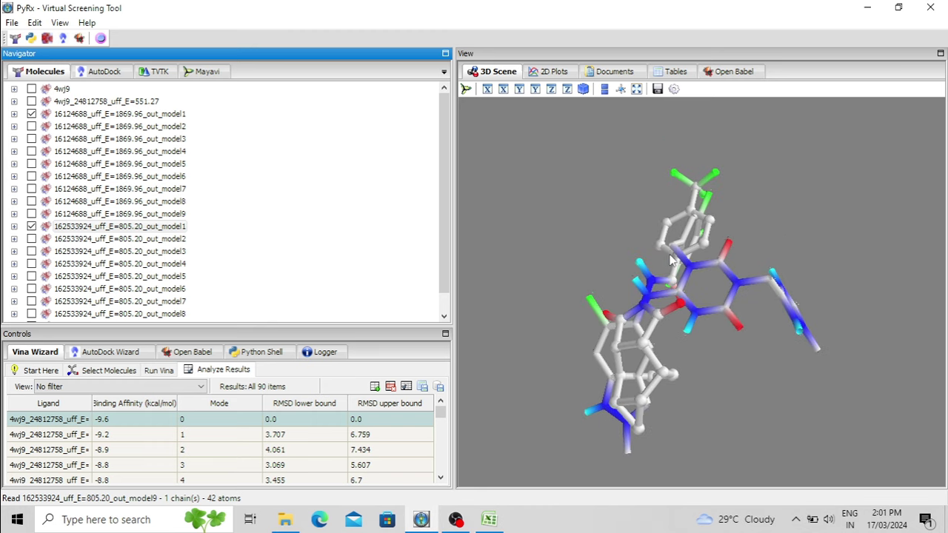
drag(568, 214, 623, 409)
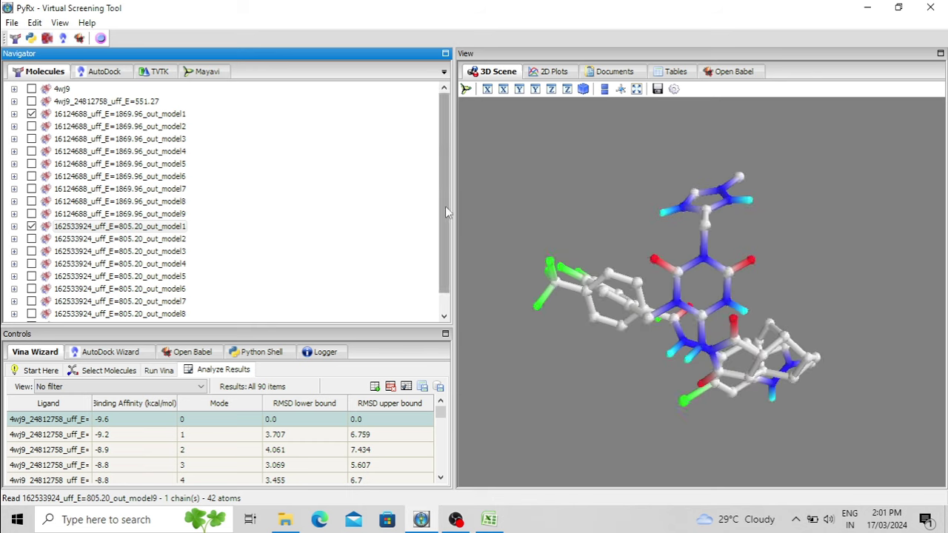
mouse_move(445, 206)
mouse_down()
mouse_move(439, 244)
mouse_move(444, 126)
mouse_move(440, 193)
mouse_up()
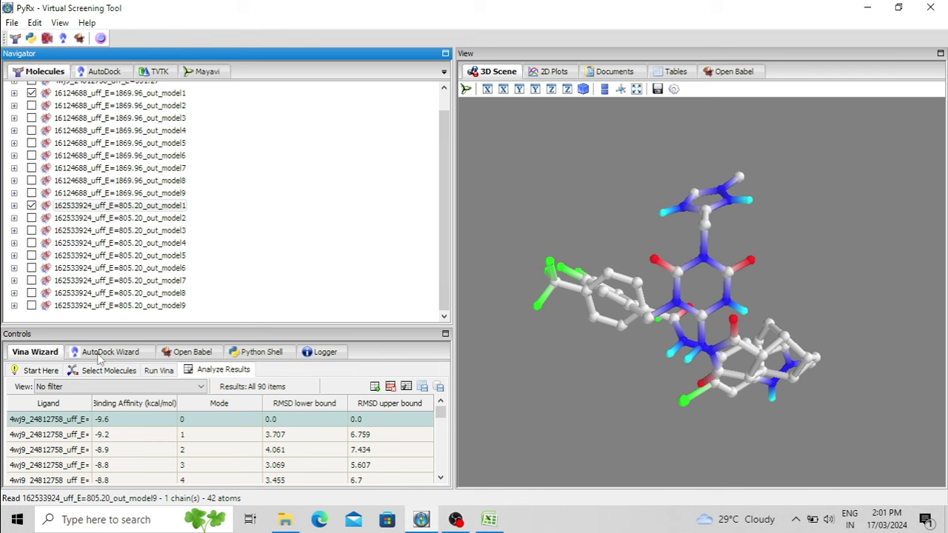
drag(447, 199, 450, 153)
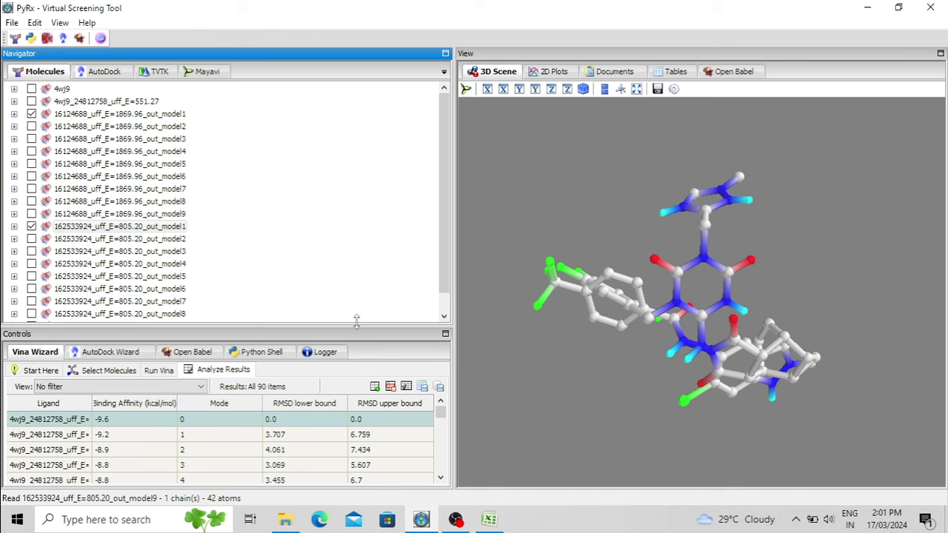
drag(356, 320, 356, 315)
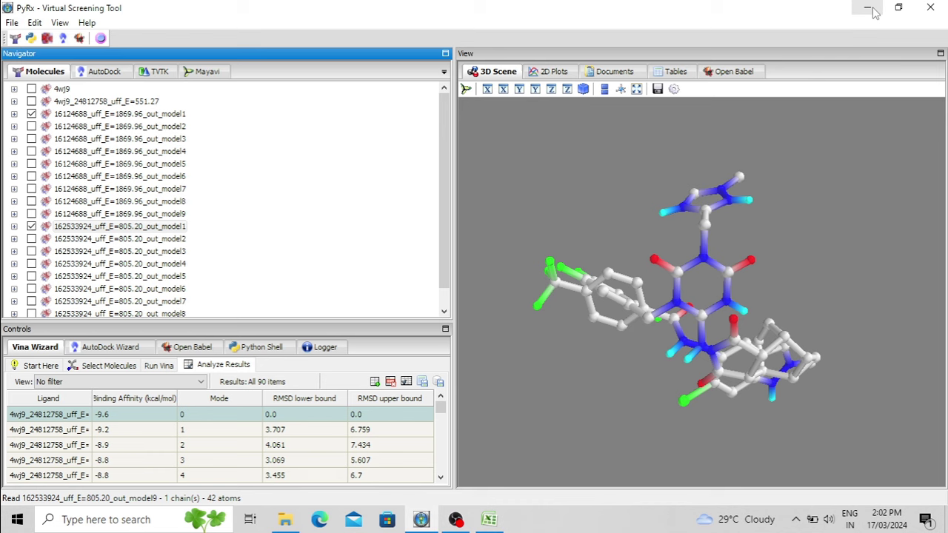